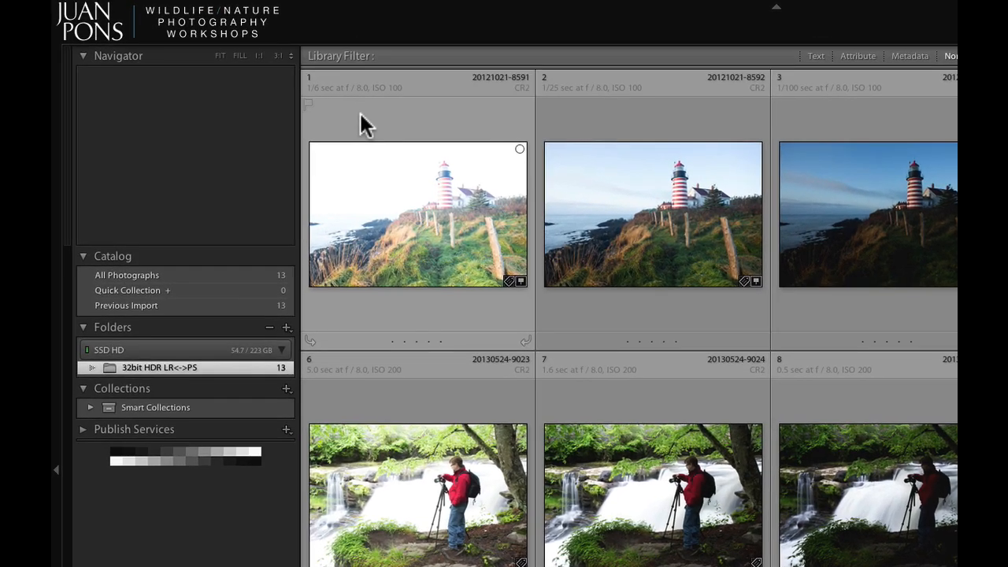
- Review the External Editing preferences for Adobe Photoshop CS6 and close the preferences
mouse_move(315, 10)
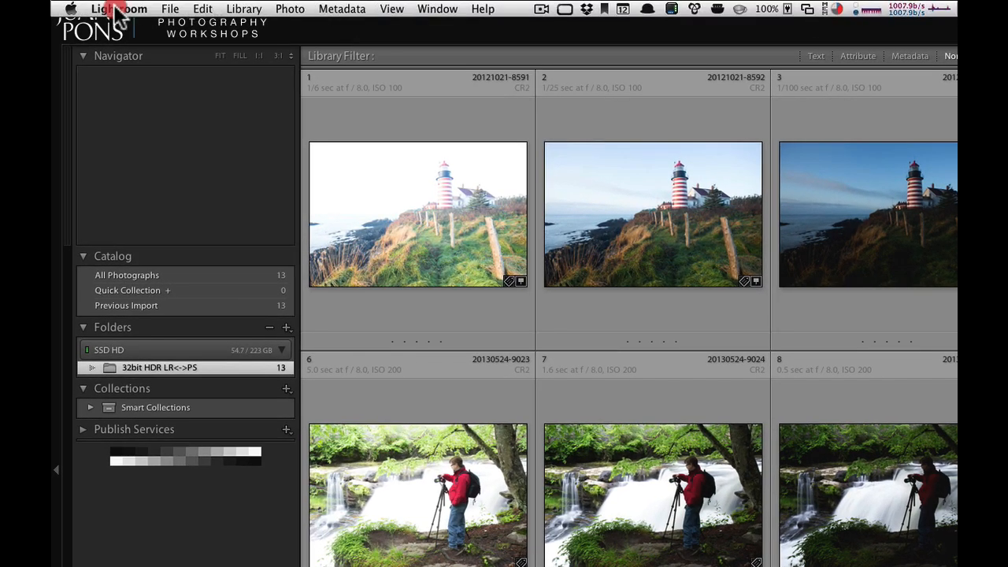
click(118, 9)
click(115, 48)
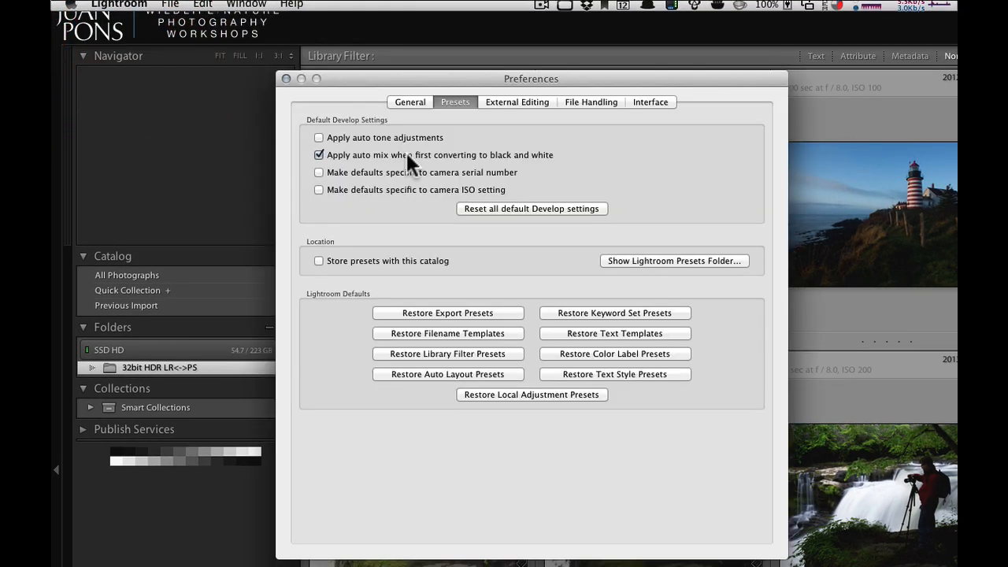
click(516, 101)
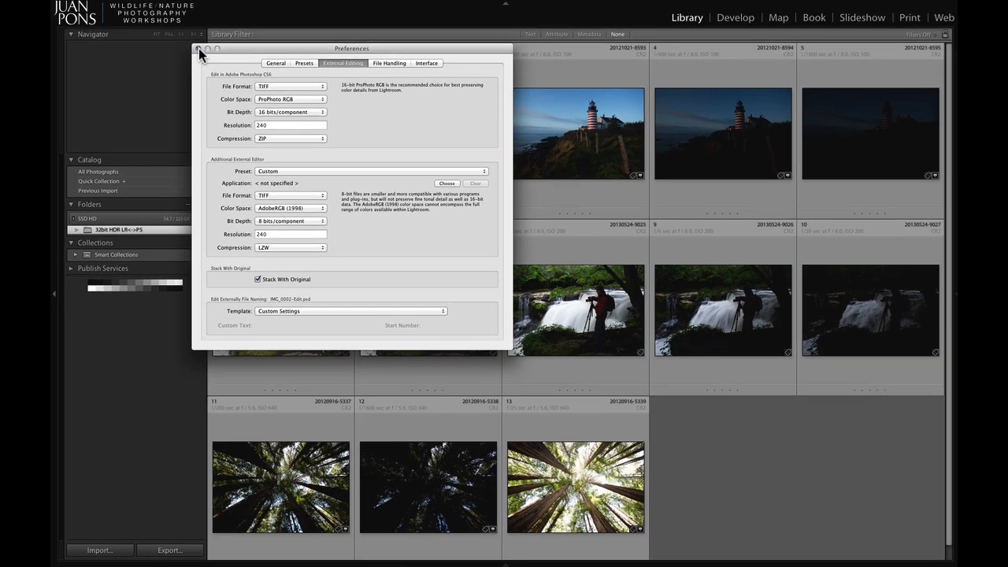
click(197, 48)
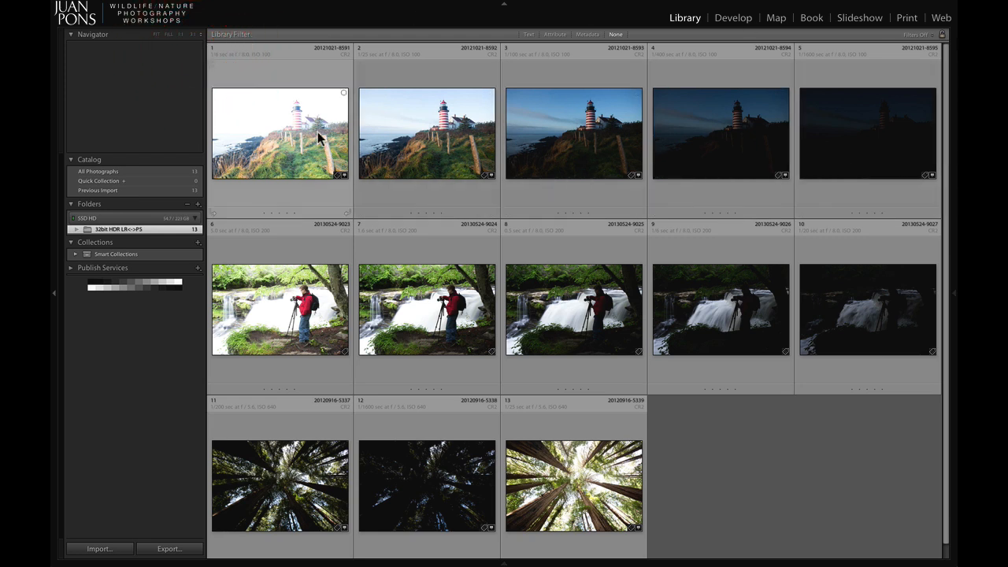
- Select the five bracketed lighthouse exposures and send them to Photoshop with Merge to HDR Pro
click(266, 129)
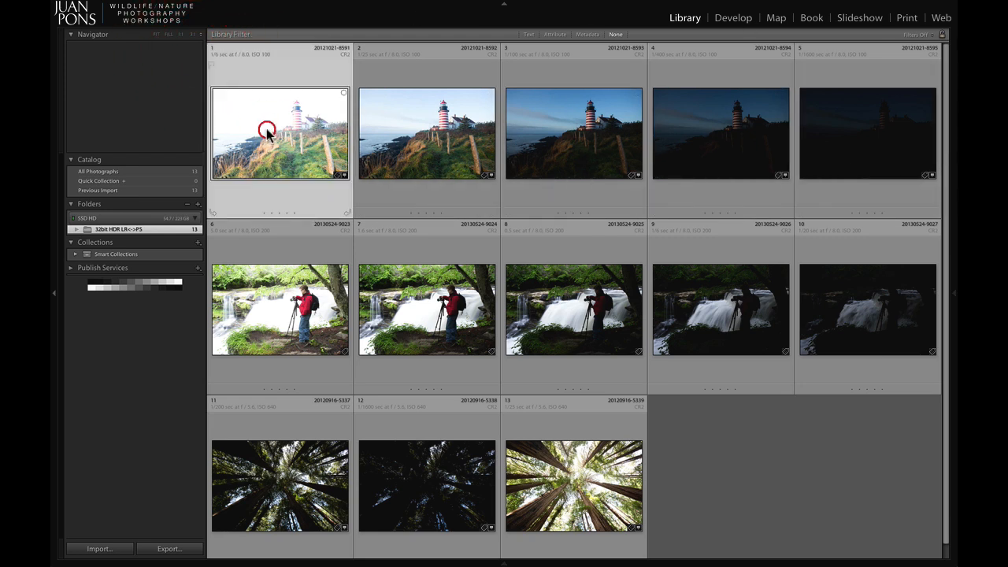
shift+click(908, 135)
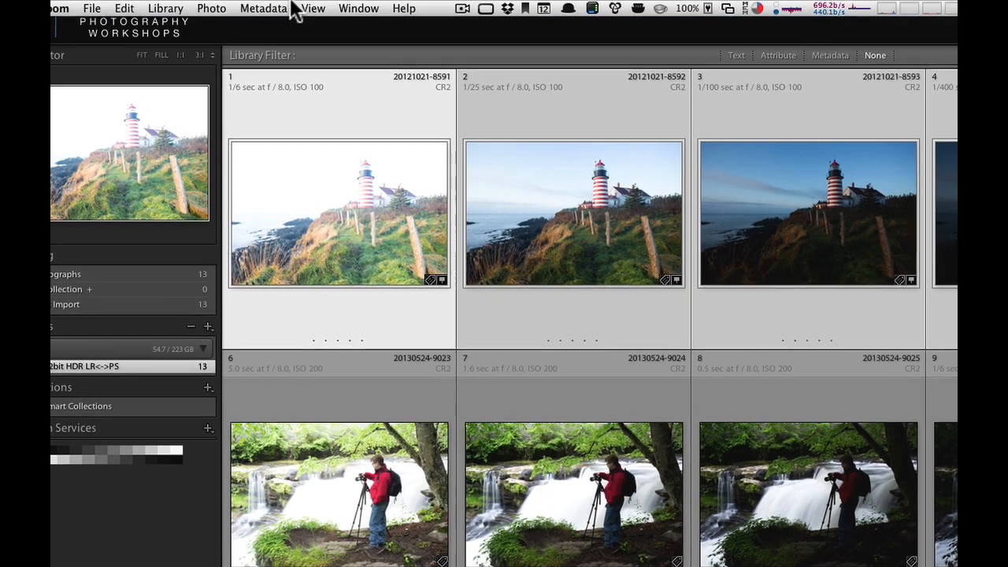
click(211, 8)
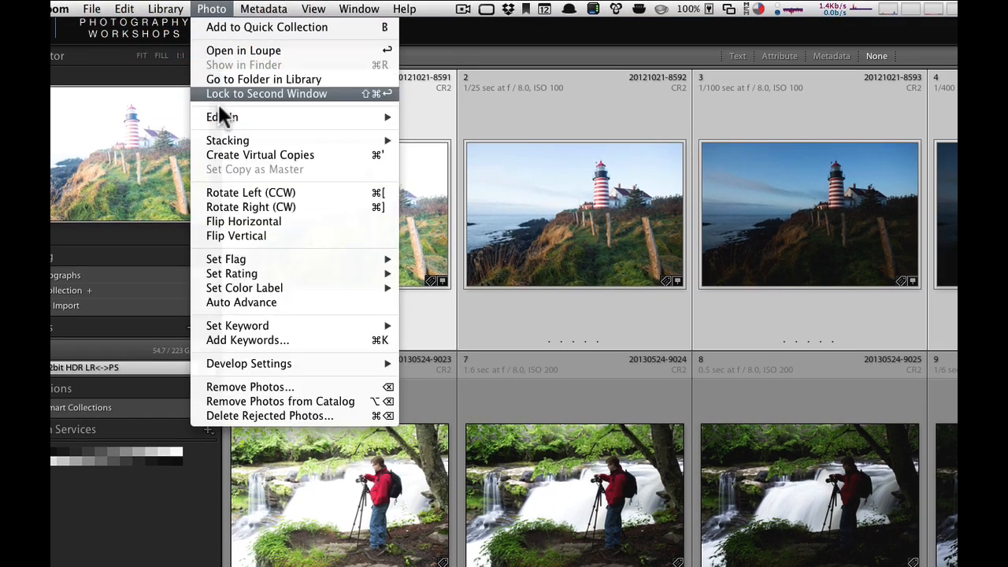
mouse_move(219, 114)
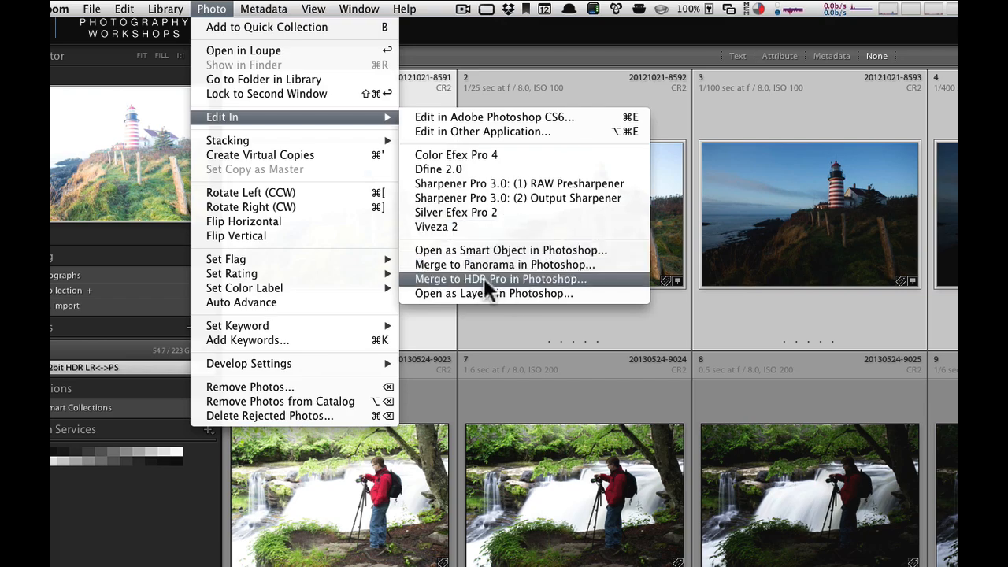
click(524, 279)
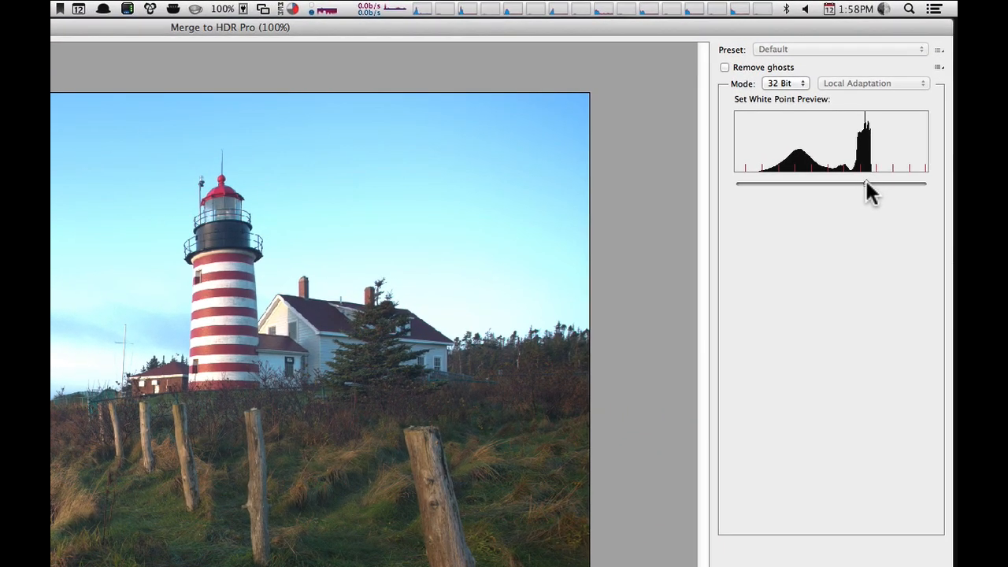
- Keep the merge mode at 32 Bit, adjust the white point preview to a darker rendering, and accept the HDR merge
click(780, 84)
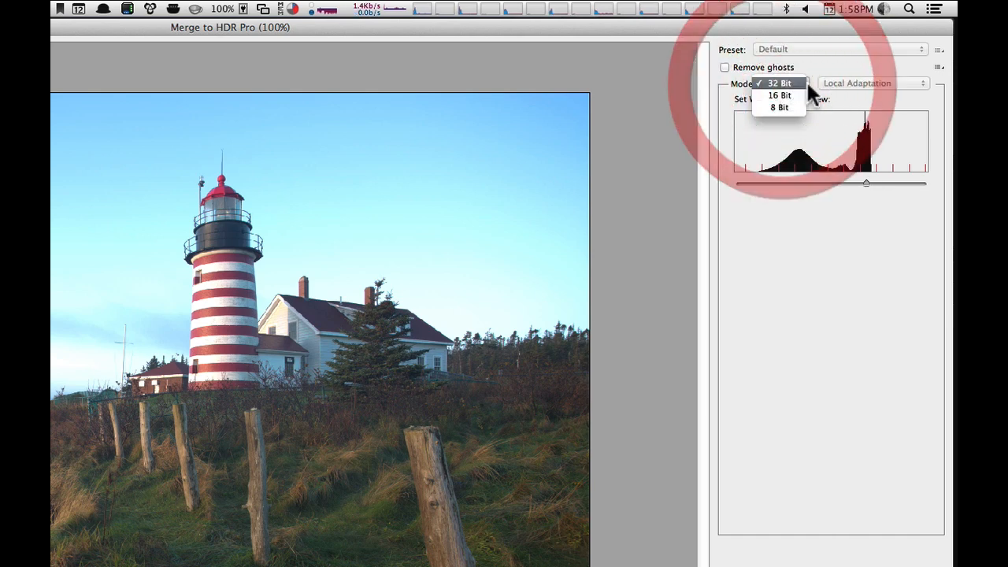
click(796, 82)
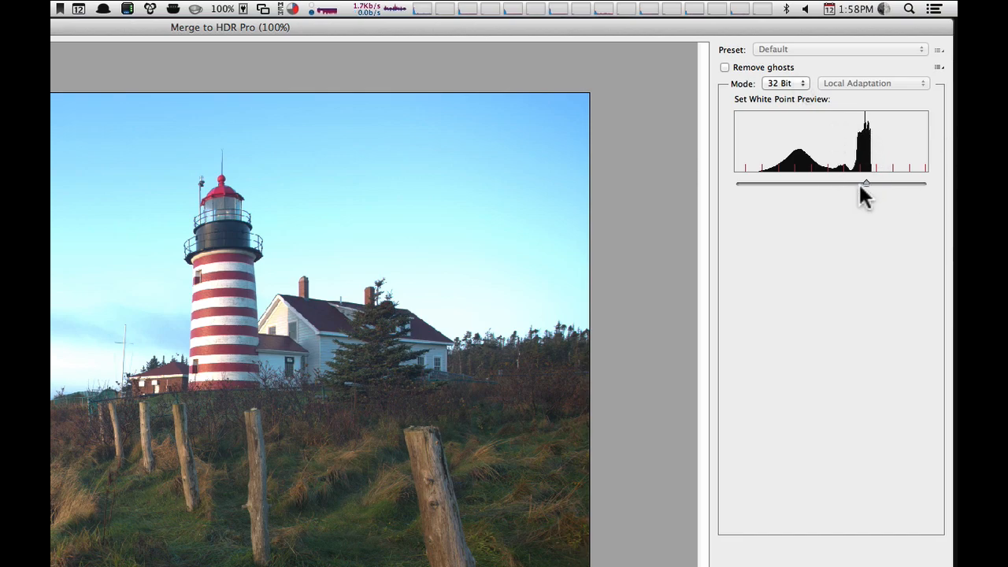
drag(866, 182, 762, 183)
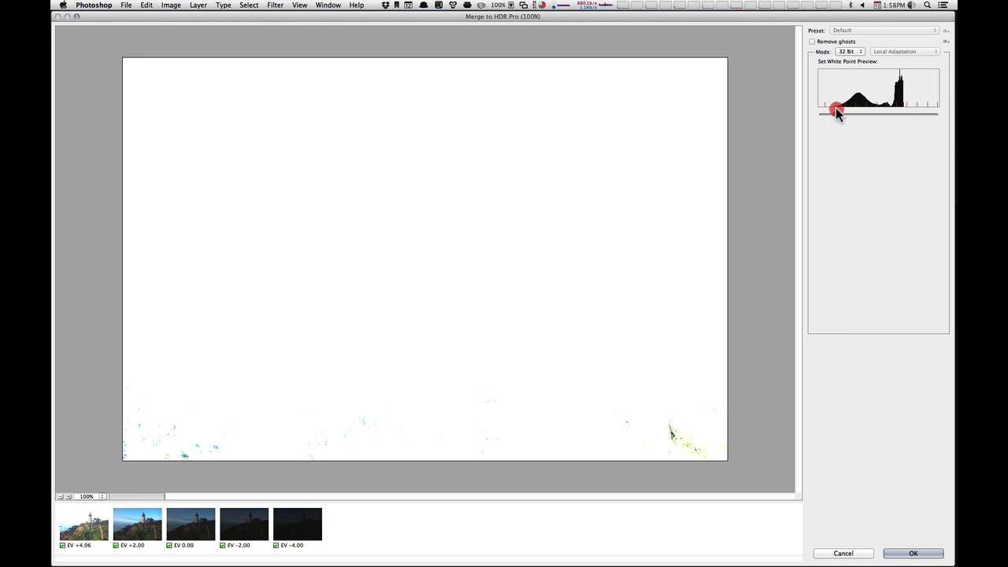
drag(837, 112, 911, 116)
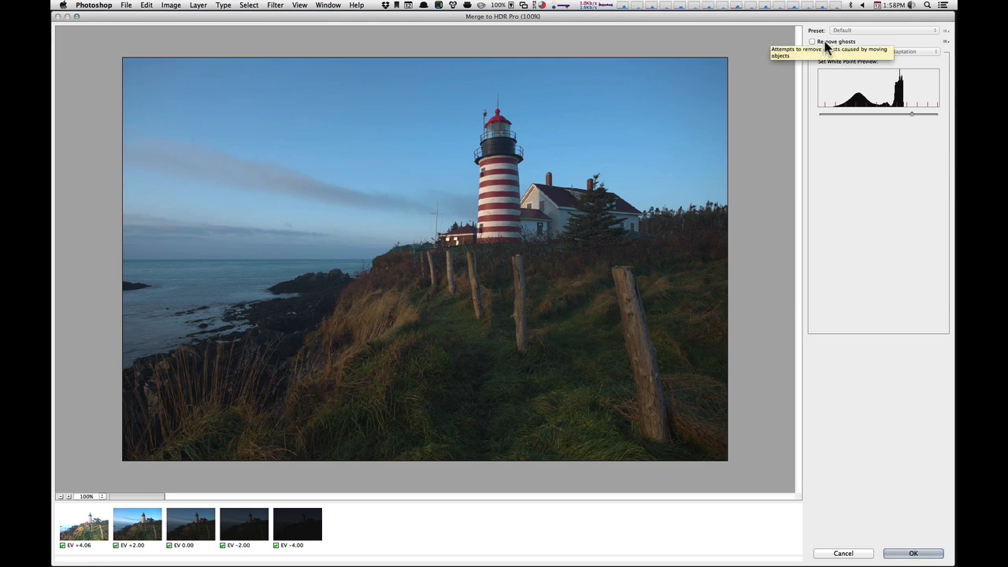
click(914, 554)
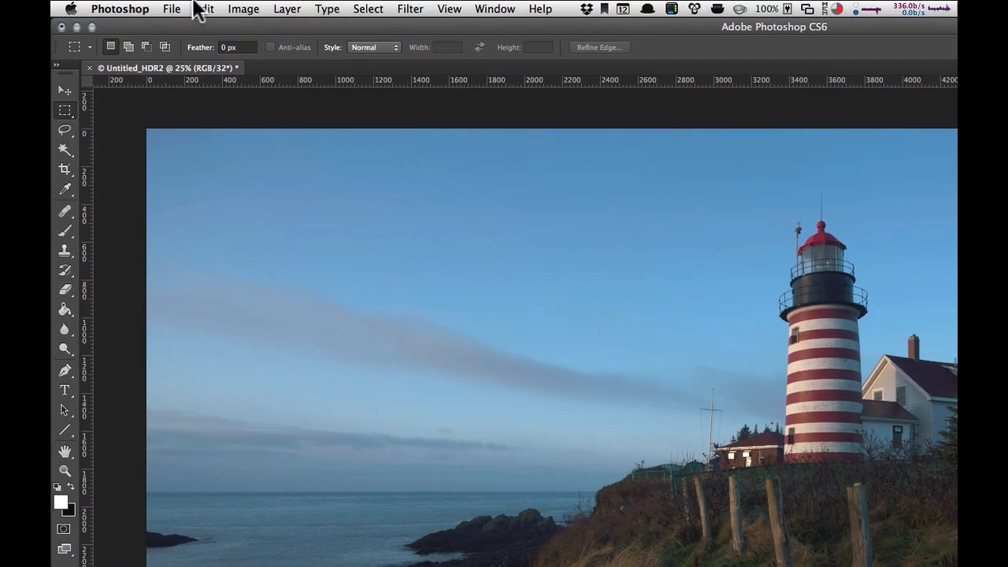
- Save the merged 32-bit image, close it, and switch back to Lightroom
click(170, 8)
click(198, 169)
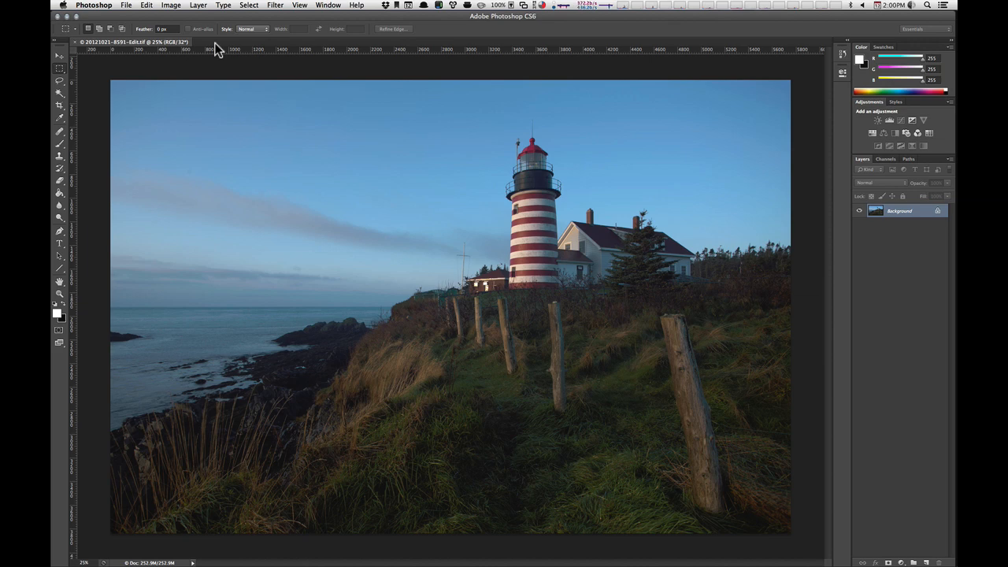
key(super+w)
key(super+Tab)
key(super+Tab)
key(super+grave)
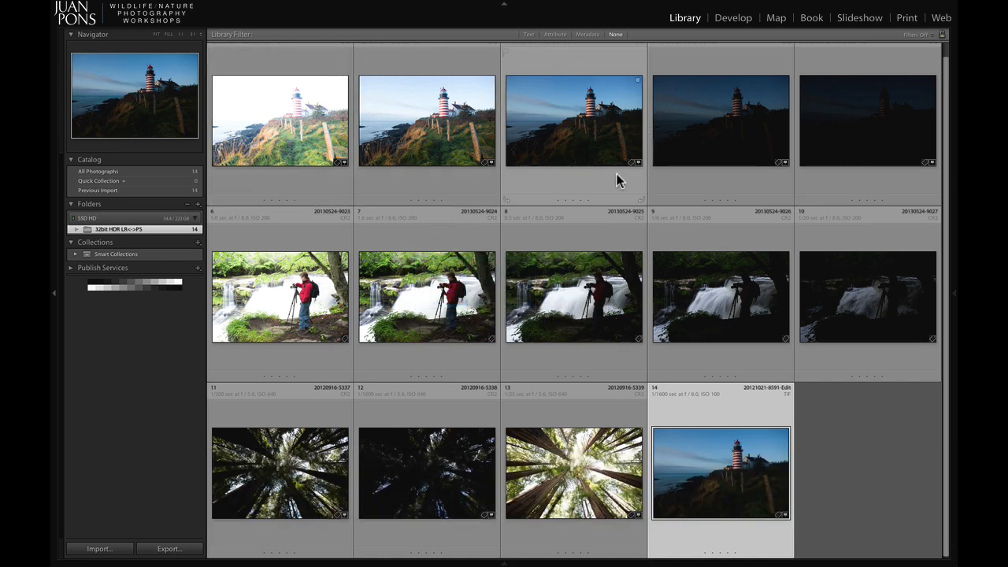
scroll(618, 178, up, 1)
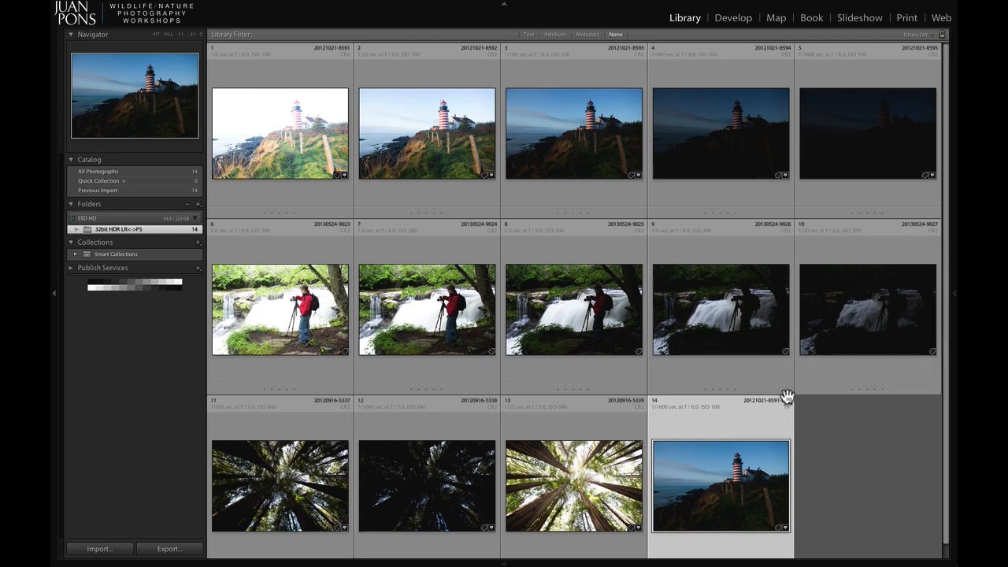
double_click(730, 454)
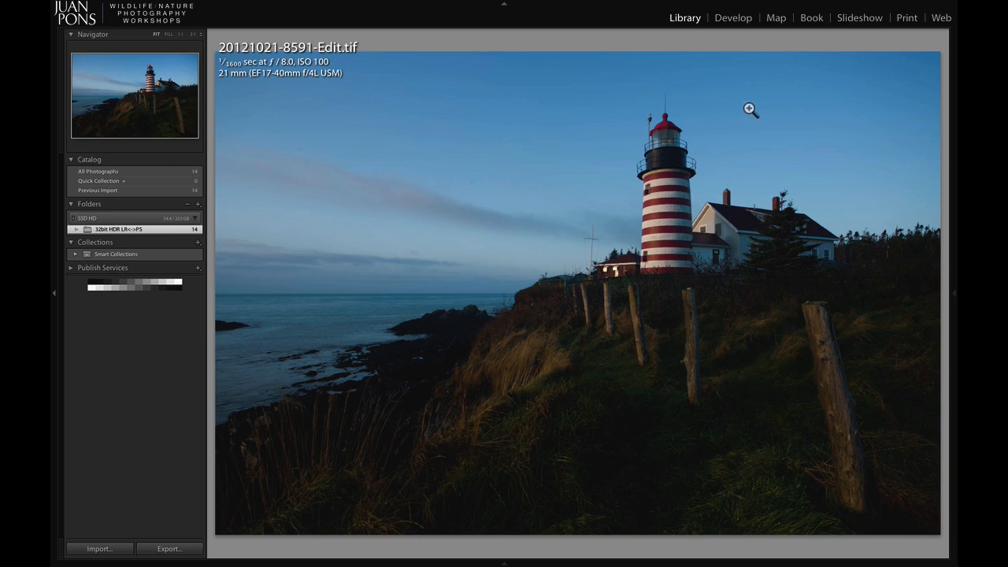
key(d)
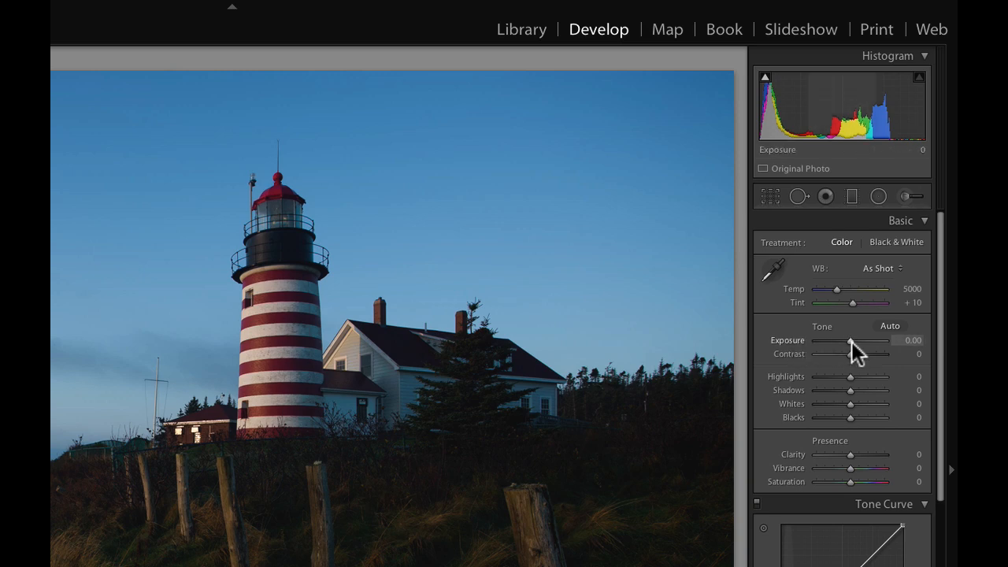
- Try the Exposure range on the lighthouse HDR and on the adjacent forest photo, resetting Exposure on both images
mouse_move(851, 342)
mouse_down()
mouse_move(888, 344)
mouse_move(815, 345)
mouse_move(850, 341)
mouse_up()
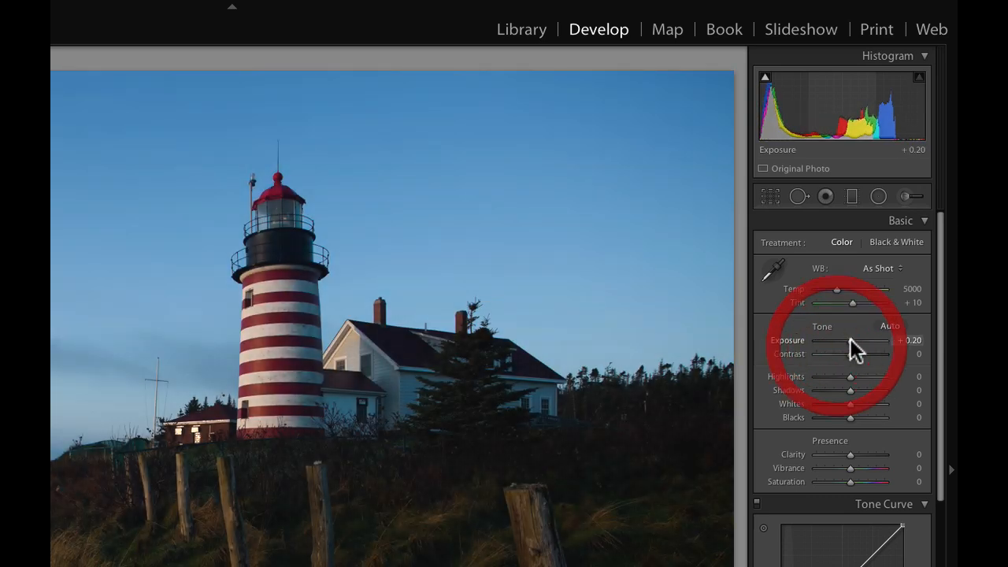
key(Right)
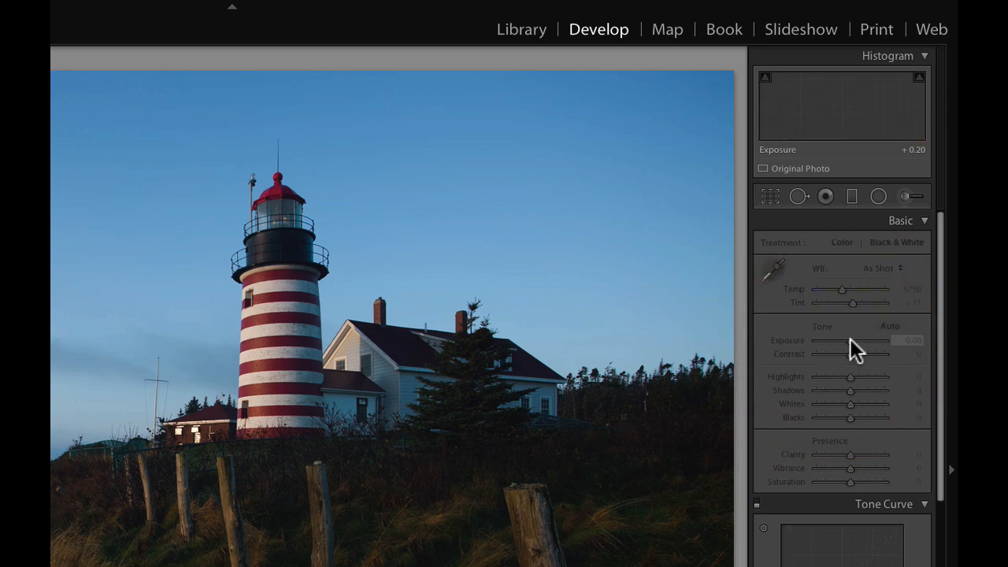
drag(851, 340, 801, 344)
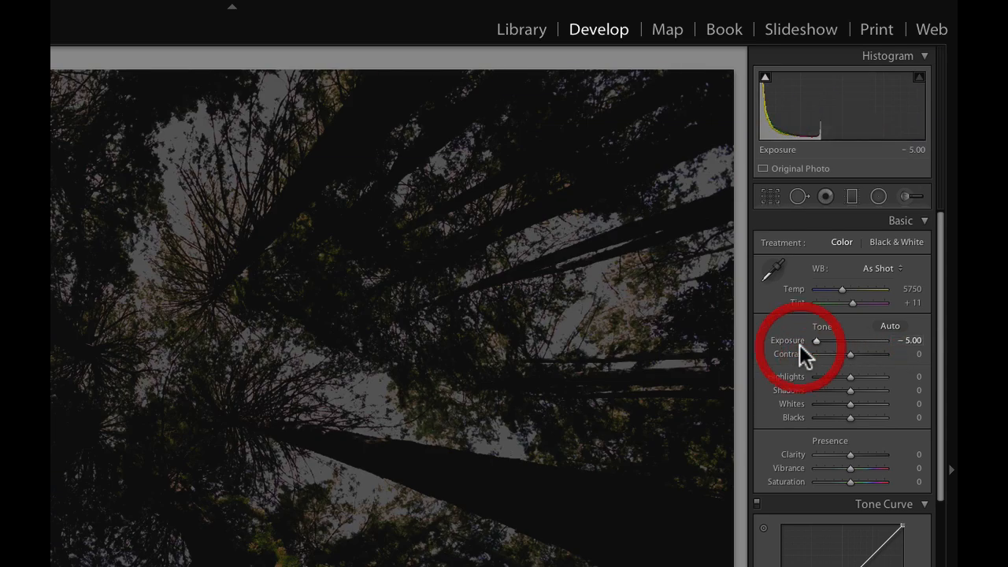
double_click(801, 344)
key(Right)
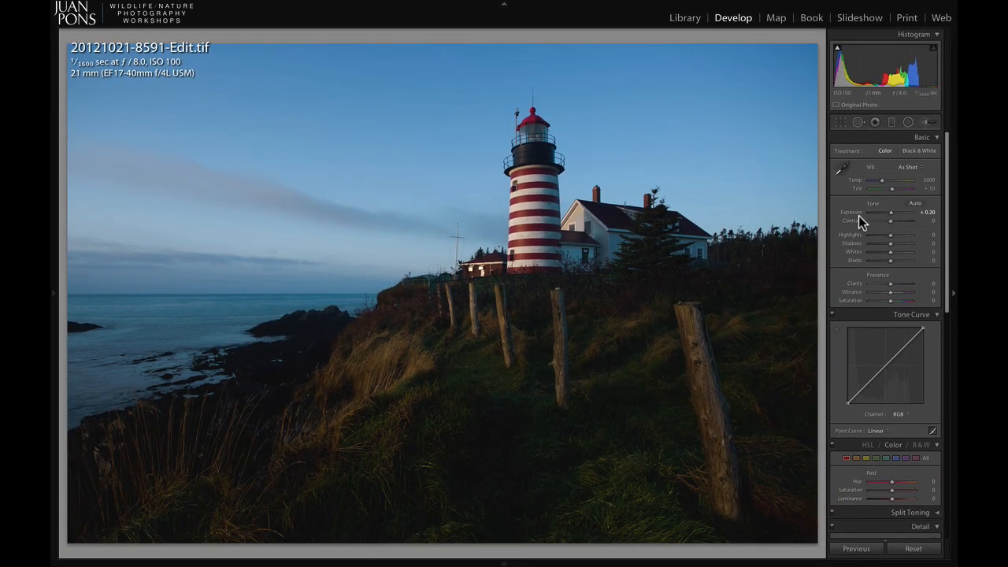
mouse_move(890, 212)
mouse_down()
mouse_move(911, 214)
mouse_move(889, 216)
mouse_up()
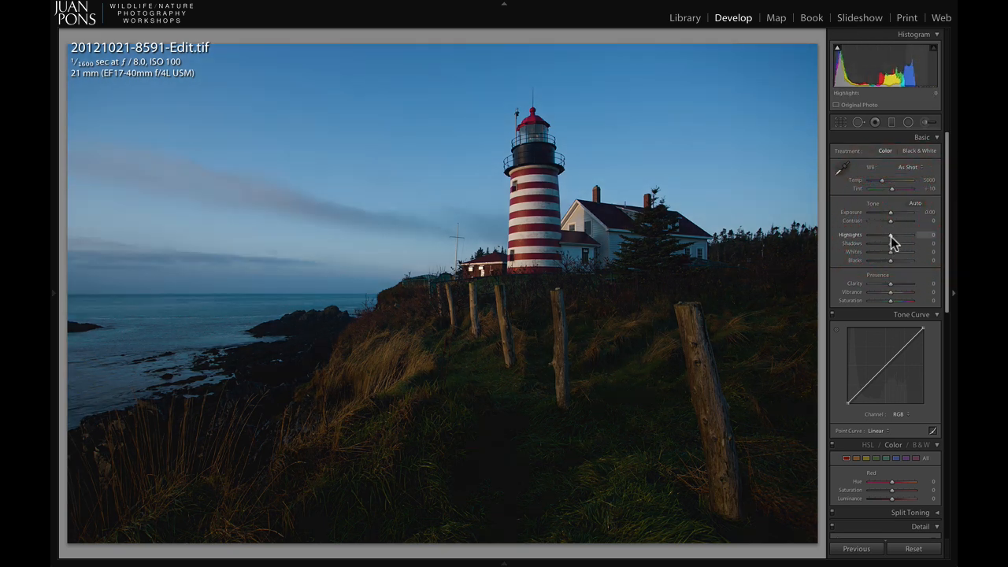
- Set the lighthouse HDR's Exposure to +0.90, Highlights to -100, Shadows to +93 and Clarity to +47
mouse_move(890, 237)
mouse_down()
mouse_move(887, 245)
mouse_move(912, 249)
mouse_up()
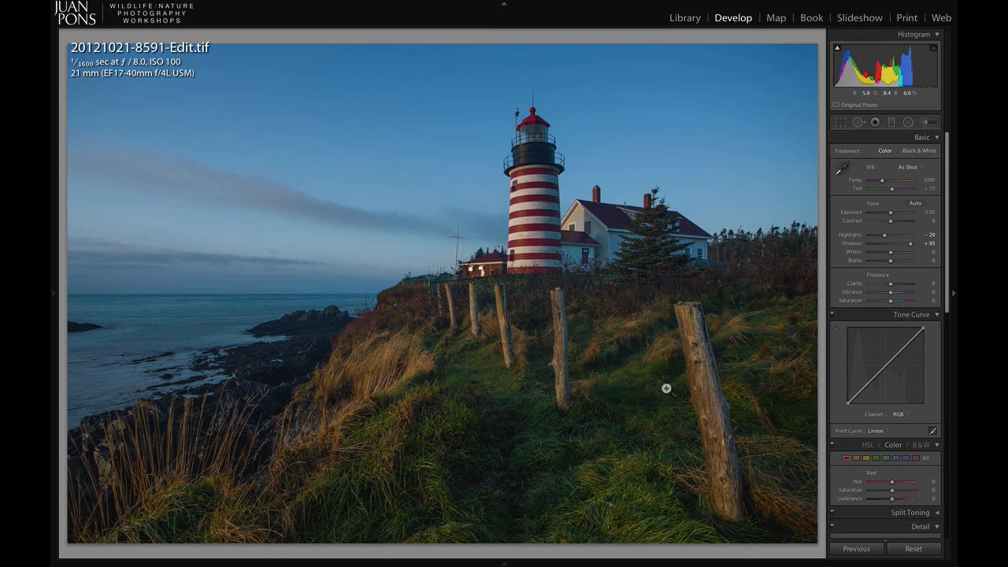
mouse_move(889, 214)
mouse_down()
mouse_move(885, 236)
mouse_move(870, 236)
mouse_move(892, 213)
mouse_move(866, 238)
mouse_up()
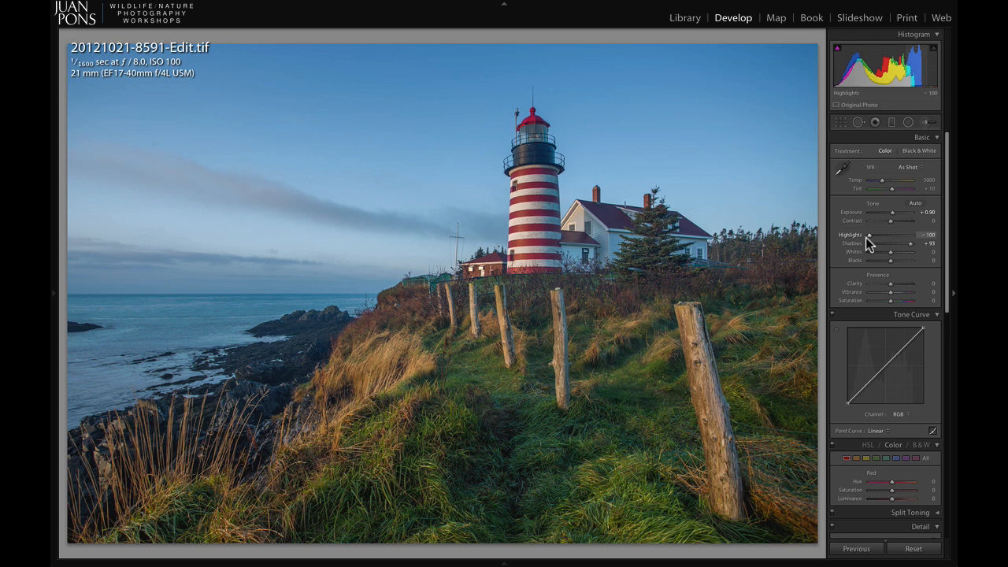
click(867, 237)
drag(893, 290, 902, 282)
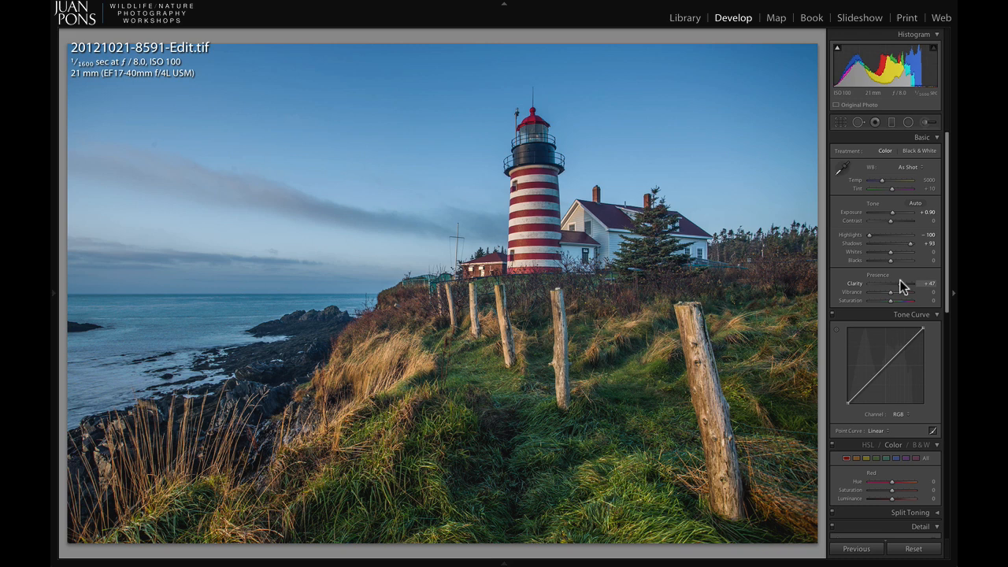
- Compare the five original lighthouse exposures with the edited HDR image in Survey view with the side panels hidden
key(g)
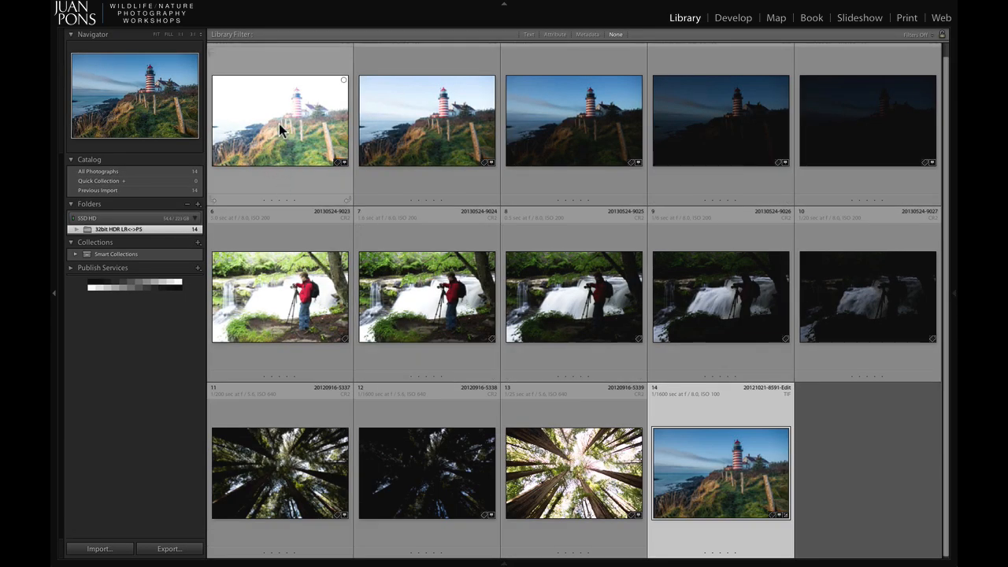
click(278, 124)
shift+click(860, 154)
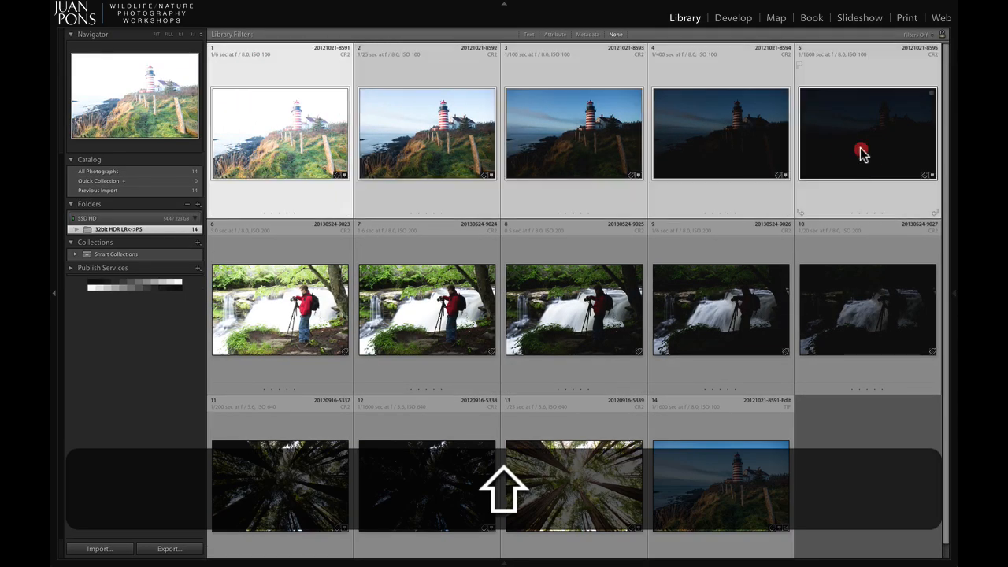
shift+super+click(711, 516)
key(n)
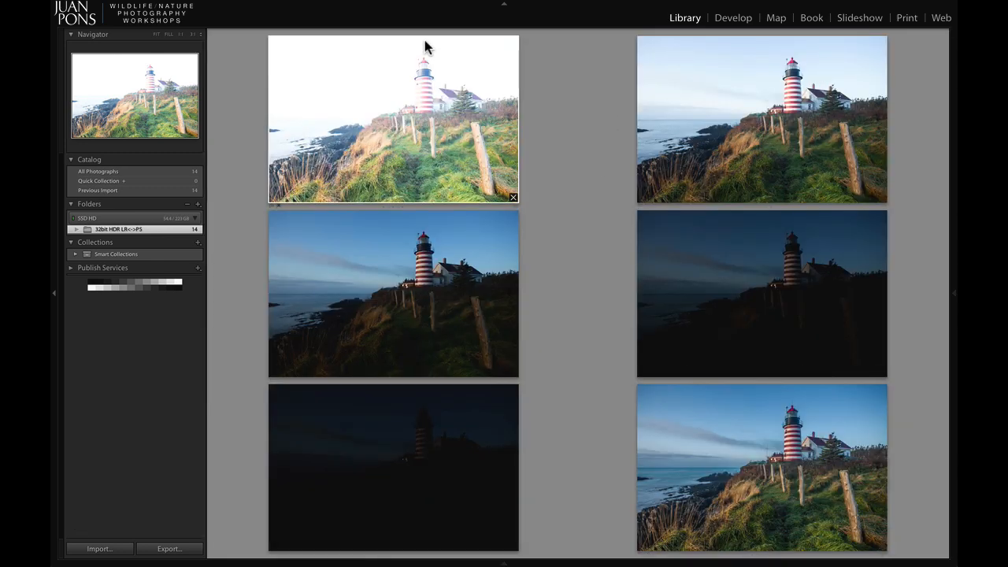
key(Tab)
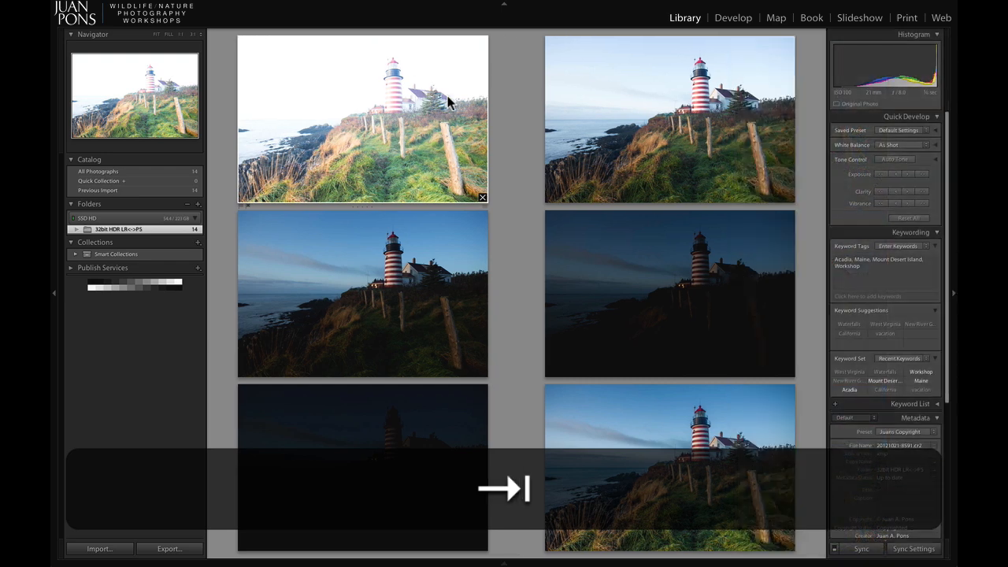
key(Tab)
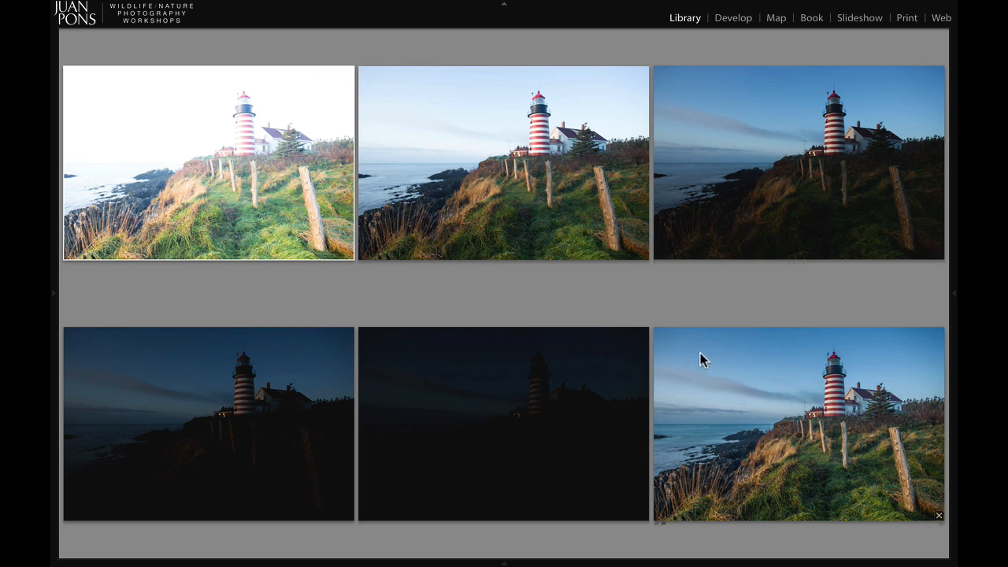
- View the edited lighthouse HDR on its own in Loupe view and return to the grid
click(852, 468)
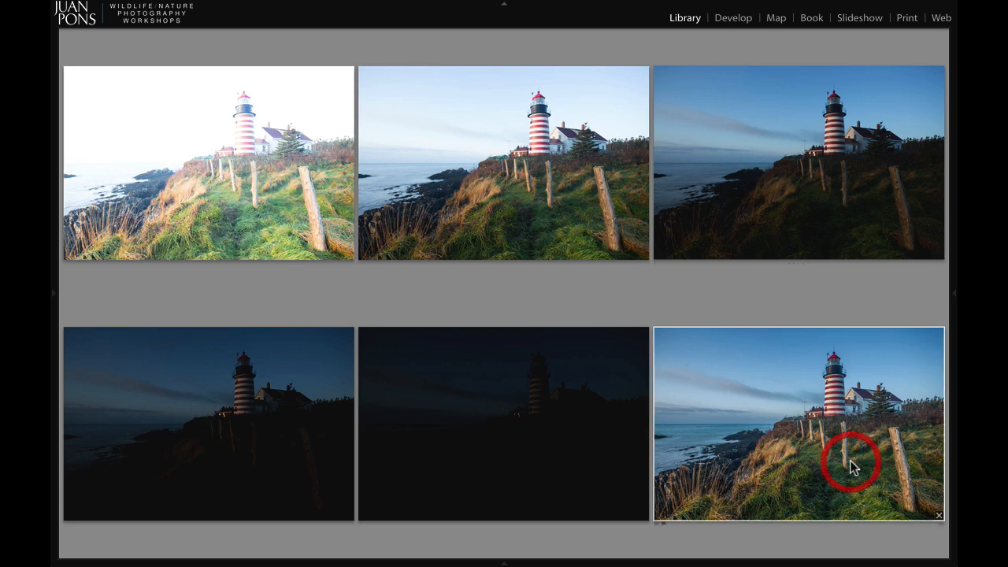
key(e)
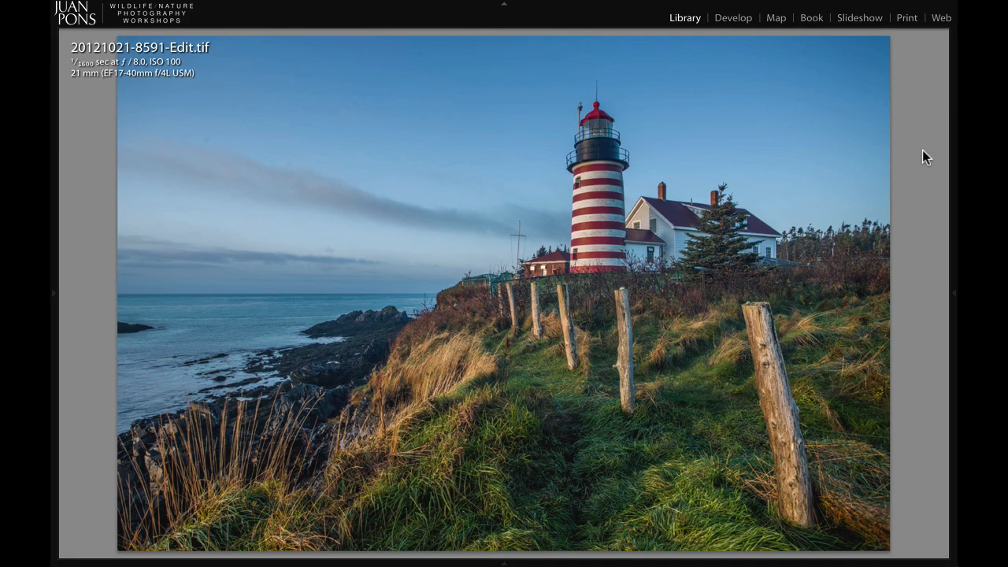
key(g)
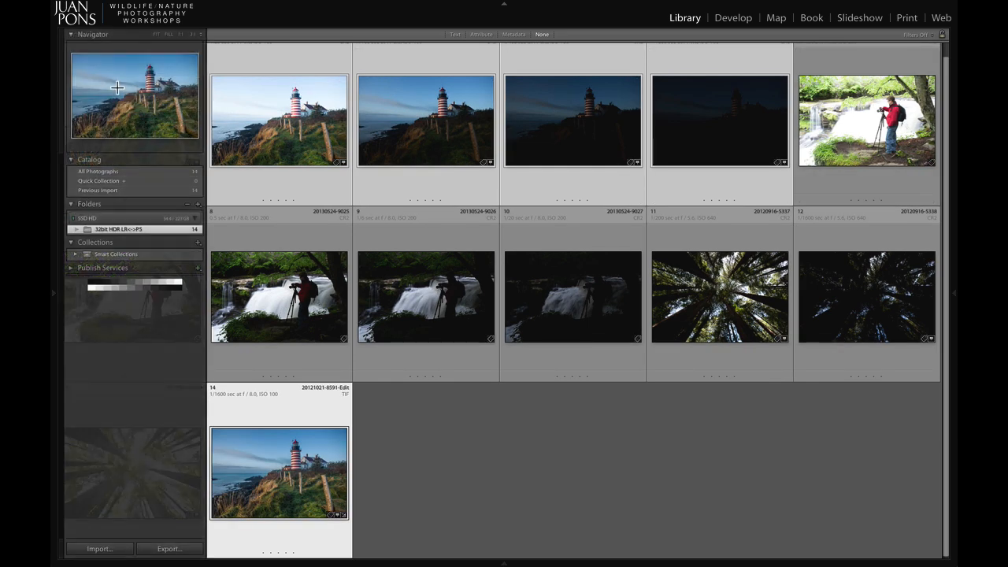
click(873, 118)
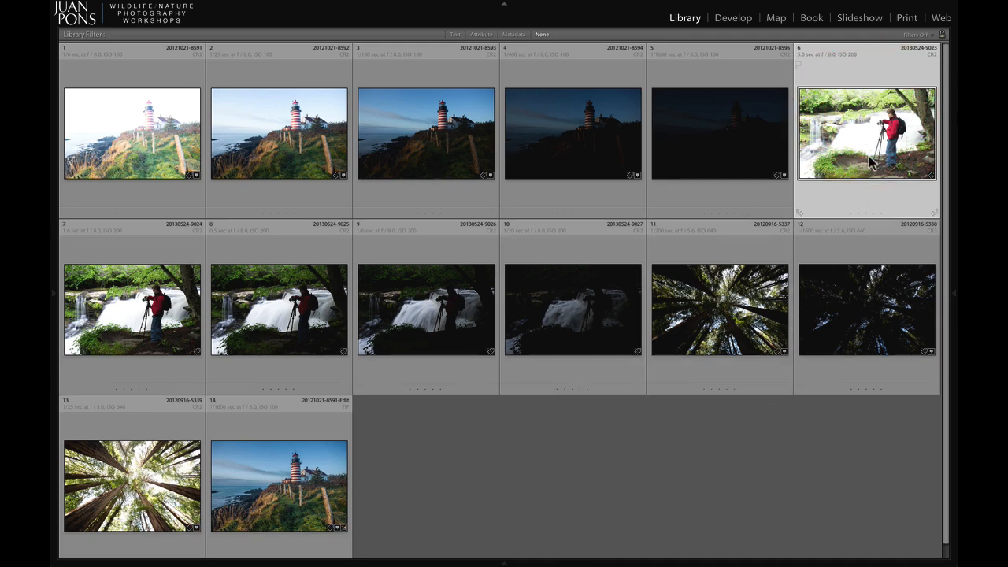
double_click(173, 309)
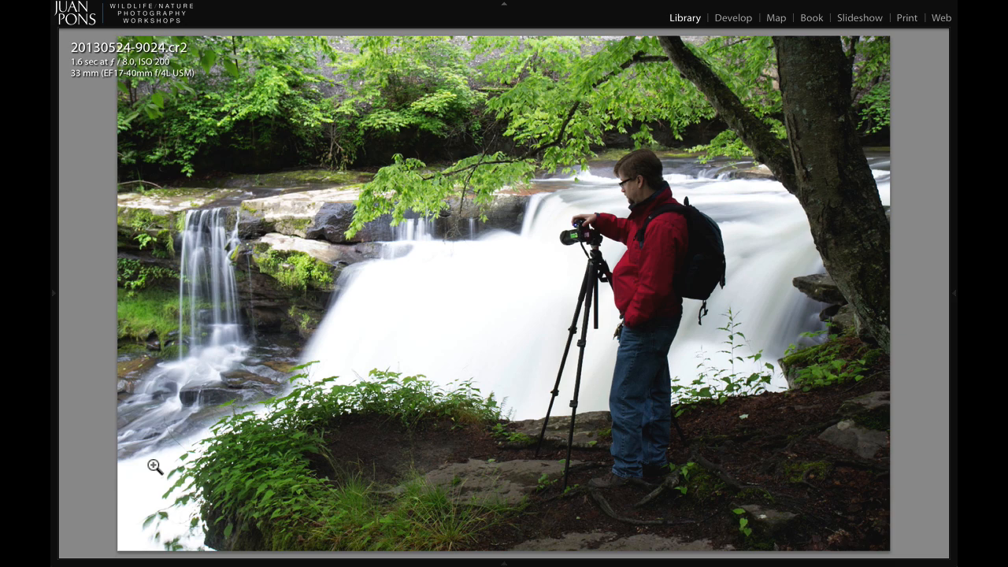
key(g)
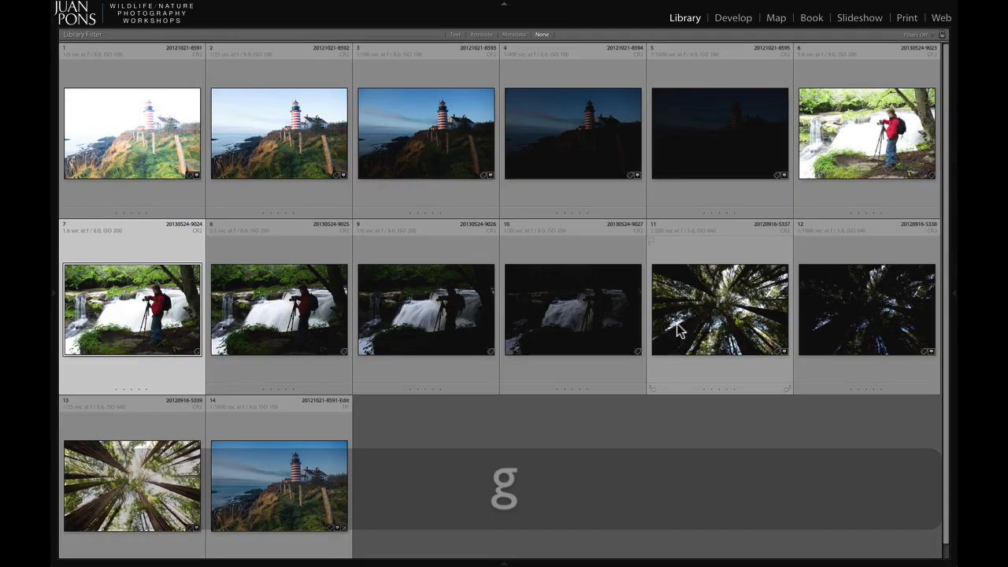
click(856, 162)
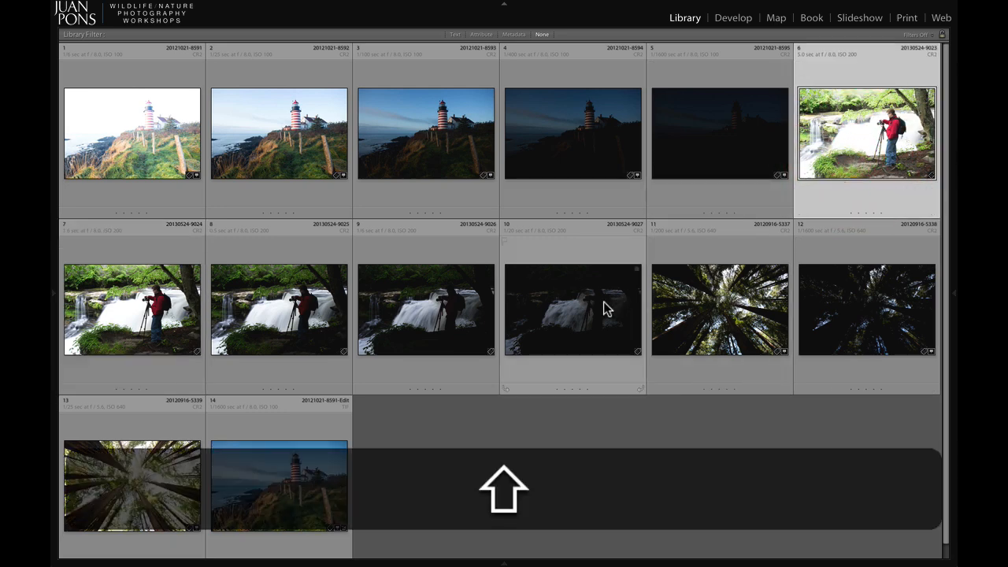
shift+click(604, 307)
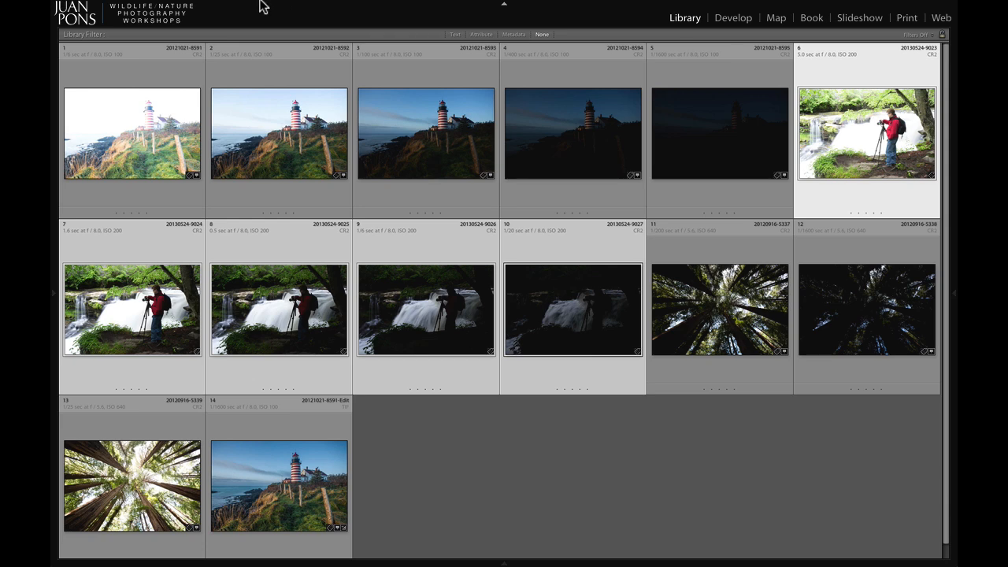
mouse_move(243, 3)
click(200, 5)
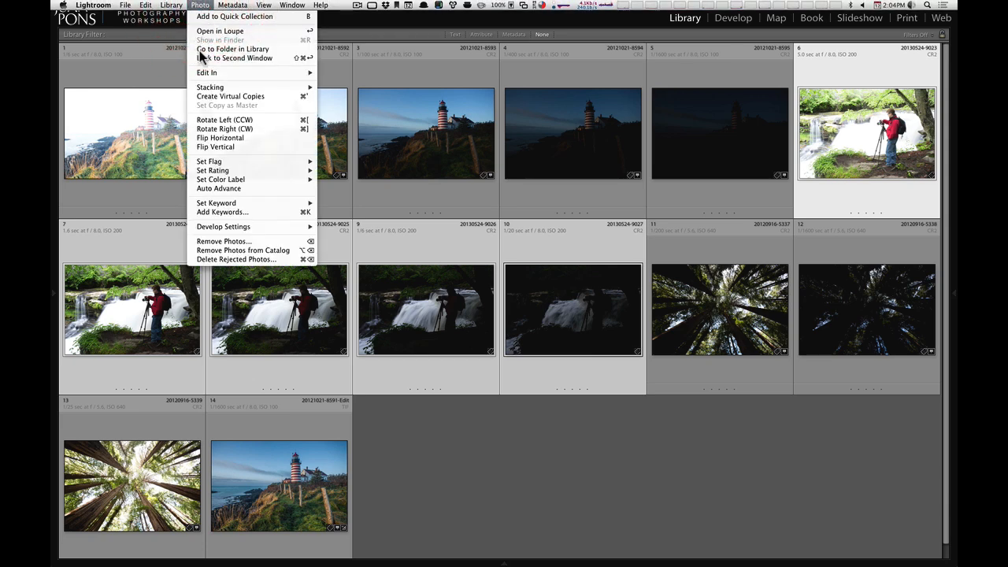
mouse_move(203, 72)
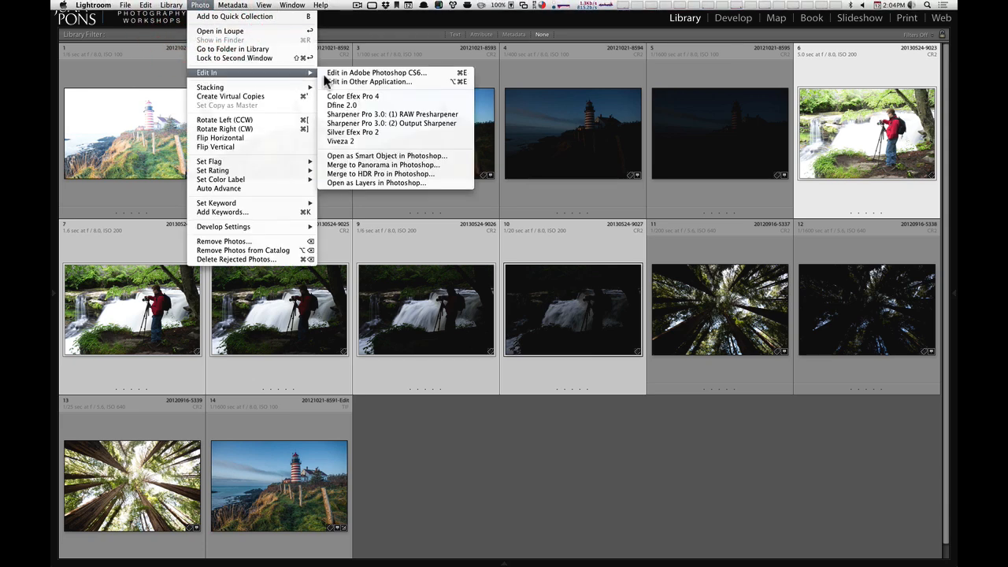
click(395, 174)
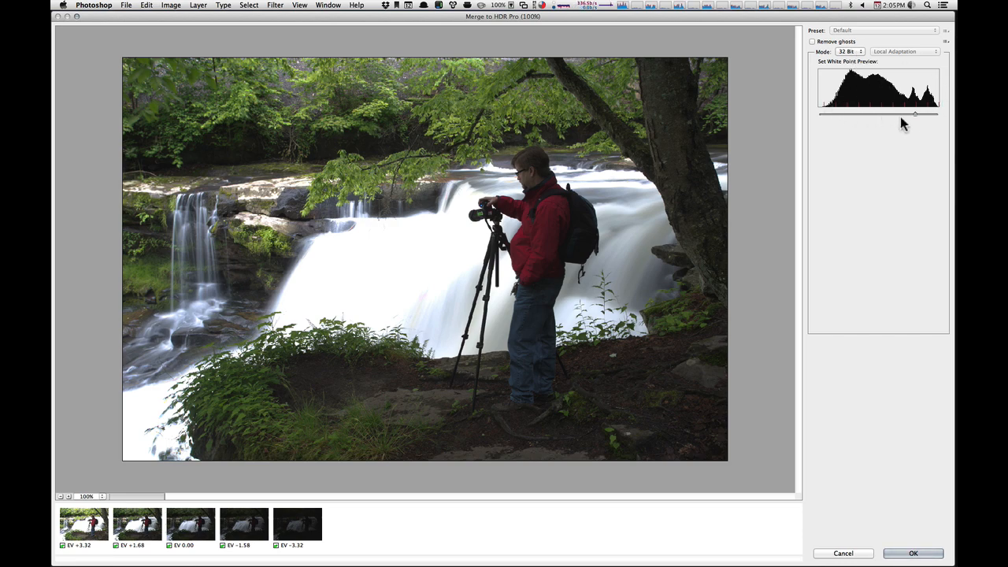
- Try darker and brighter white point previews on the 32-bit waterfall merge, settling on a moderately bright preview
drag(893, 115, 939, 120)
click(864, 123)
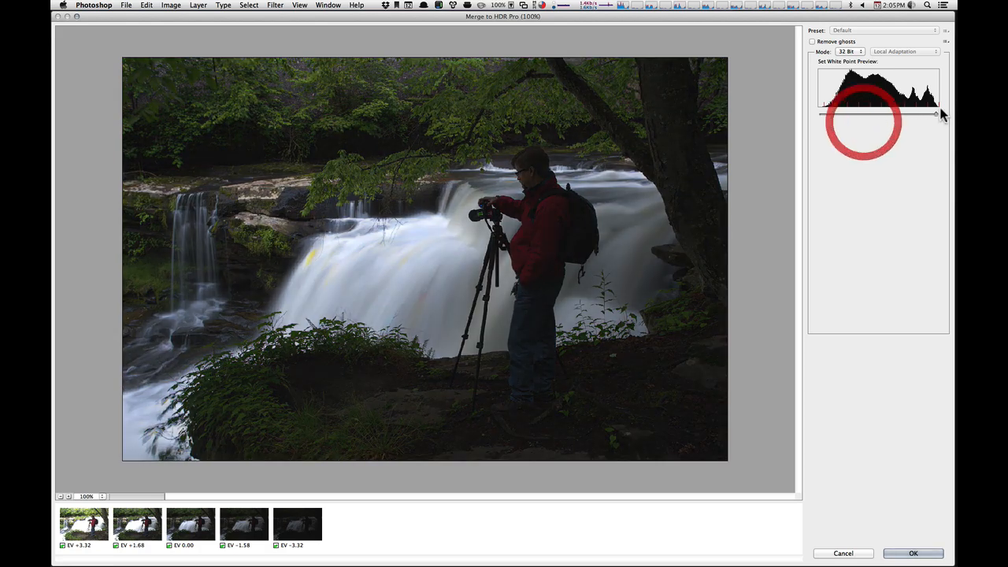
drag(937, 118, 900, 112)
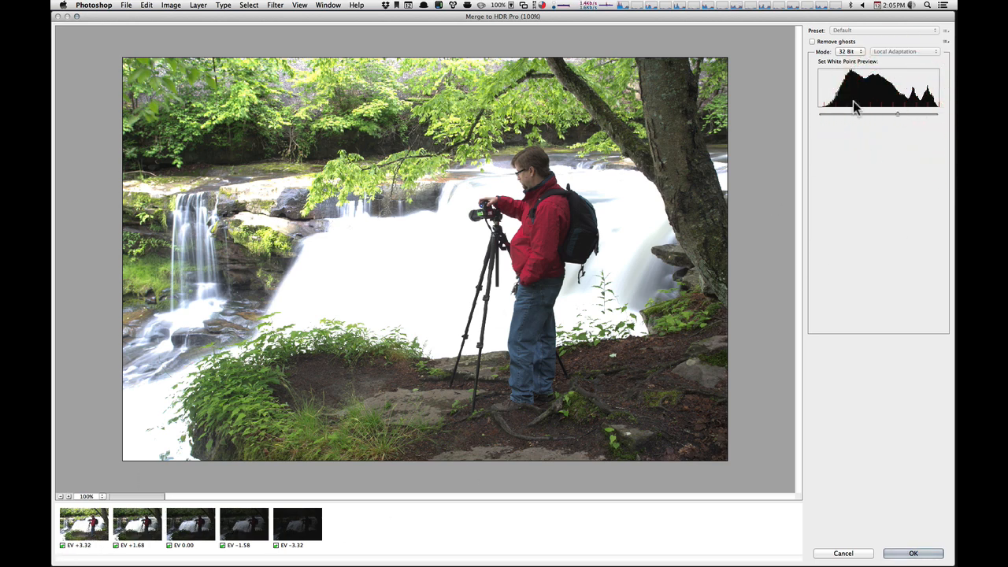
drag(897, 113, 909, 112)
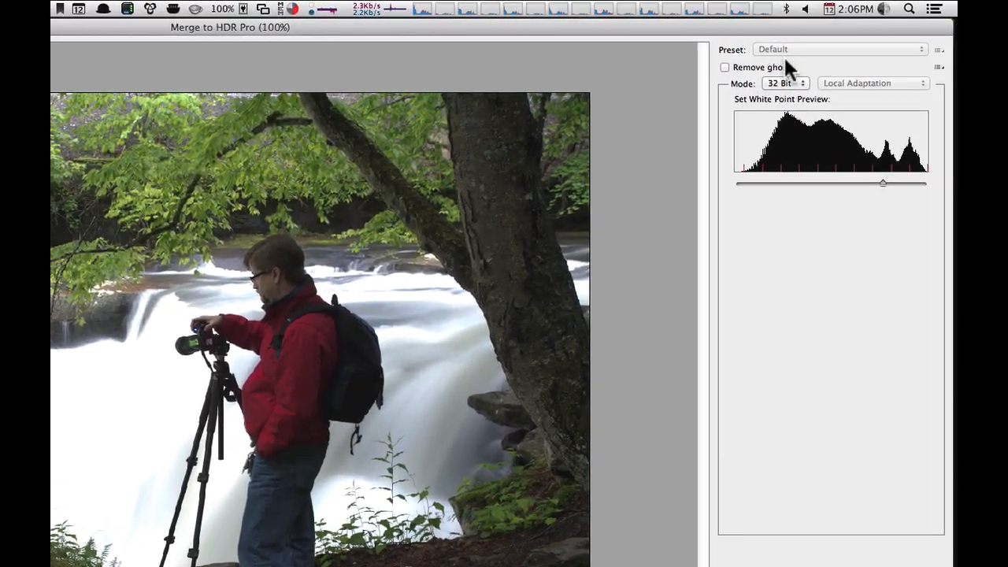
- Enable ghost removal and compare the EV +1.68, EV 0.00 and EV −1.58 exposures as its base image
click(724, 67)
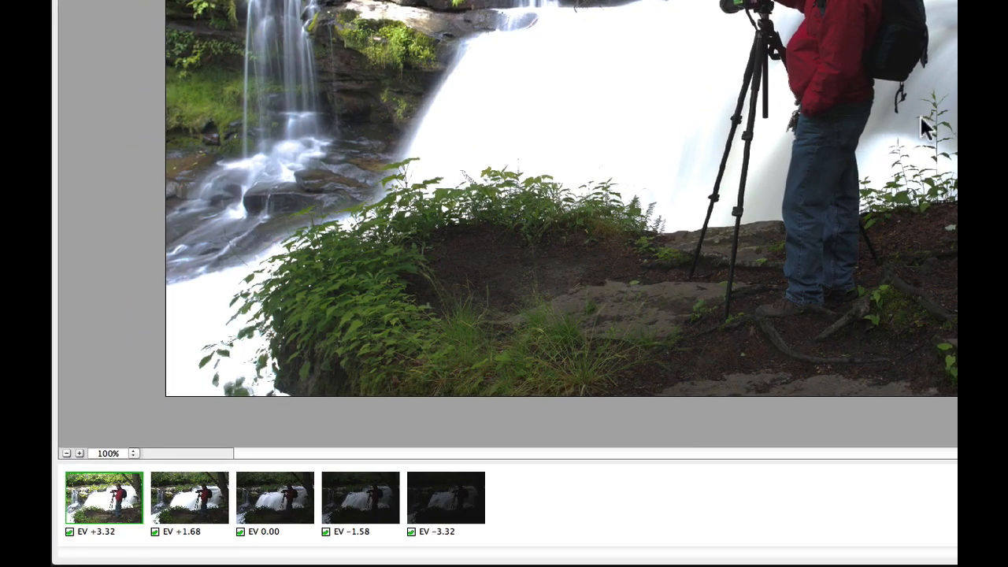
click(180, 516)
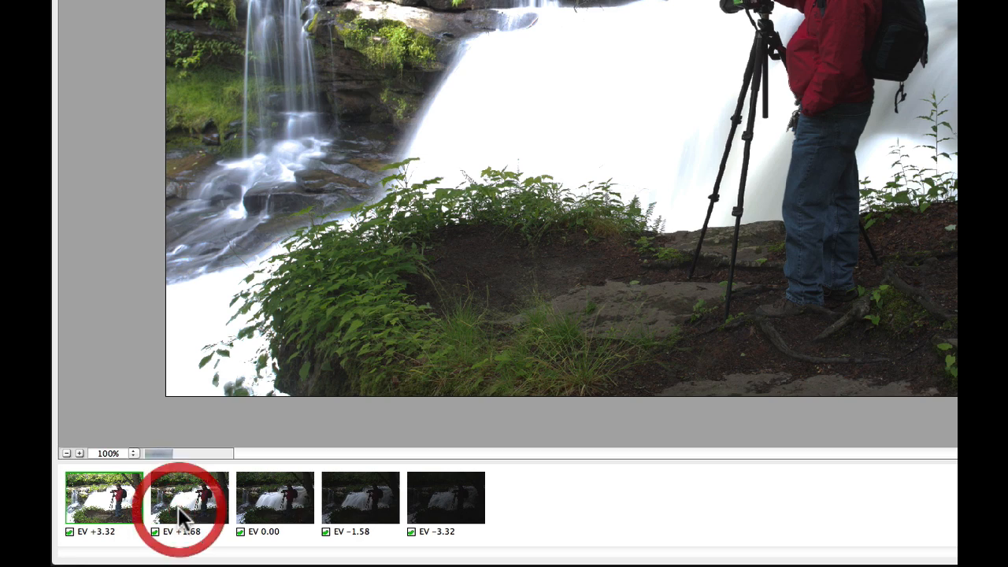
click(276, 503)
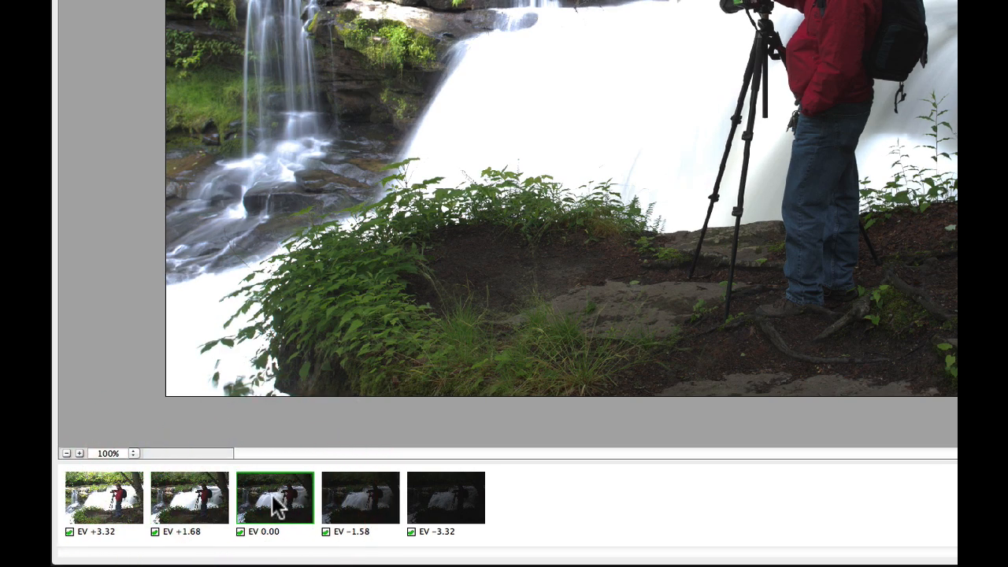
click(185, 506)
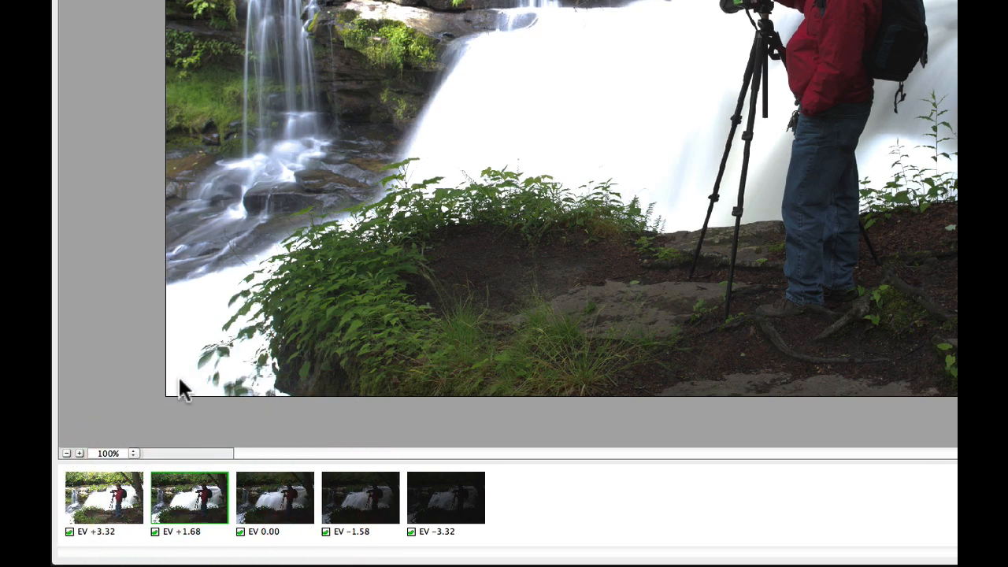
click(366, 502)
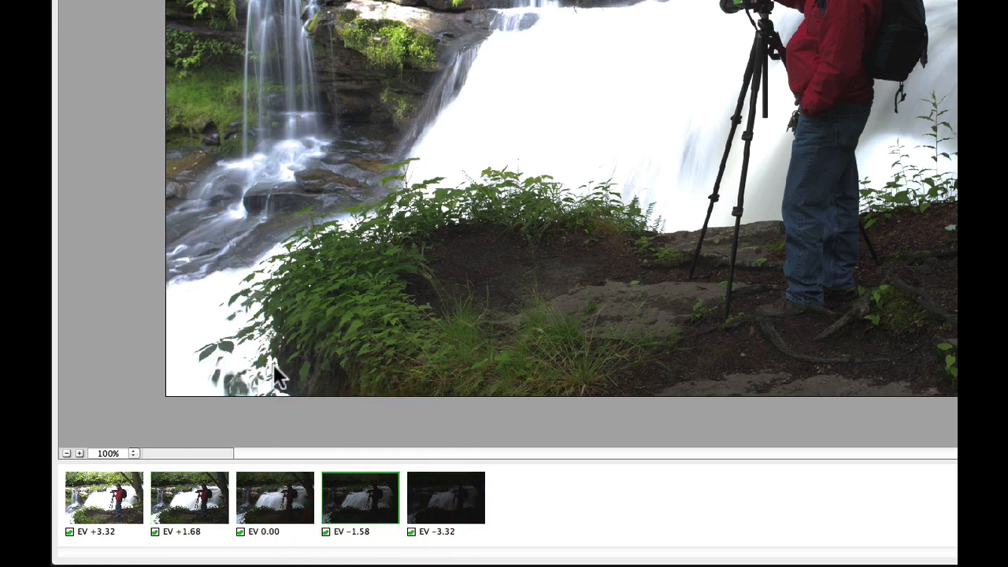
click(288, 507)
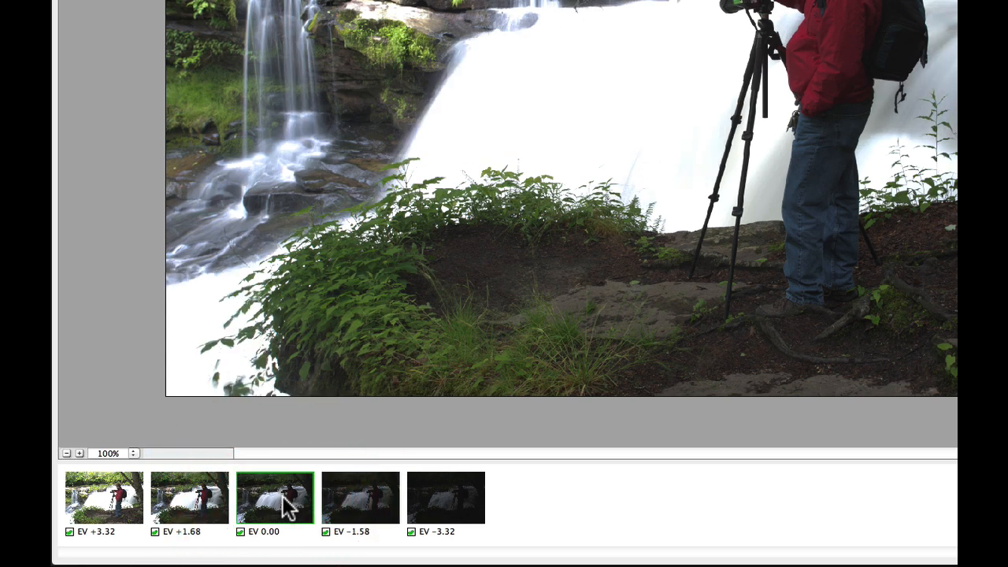
- Check the EV −3.32, 0.00 and +1.68 exposures for ghost removal and choose EV −1.58 as the base image
click(454, 510)
click(367, 509)
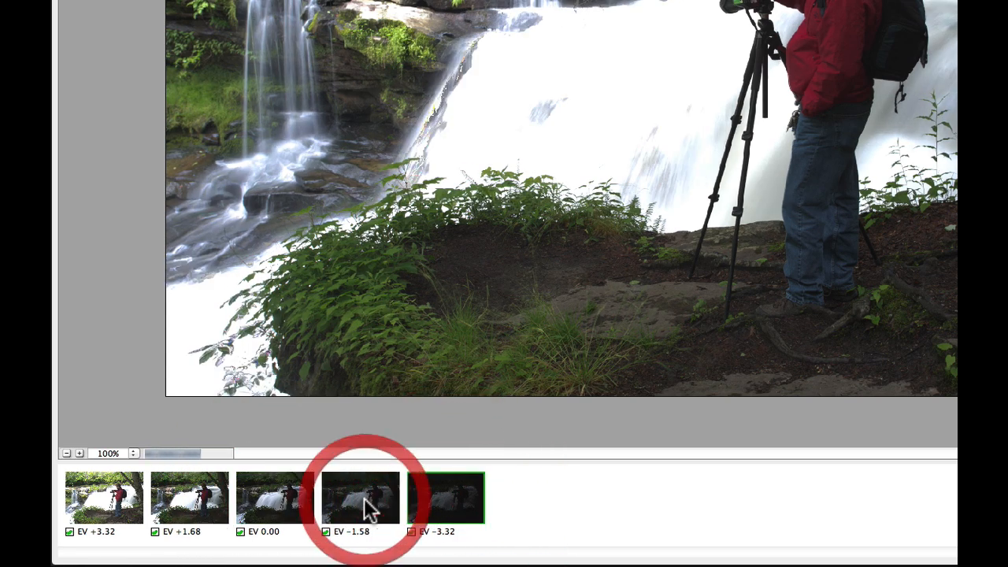
click(276, 501)
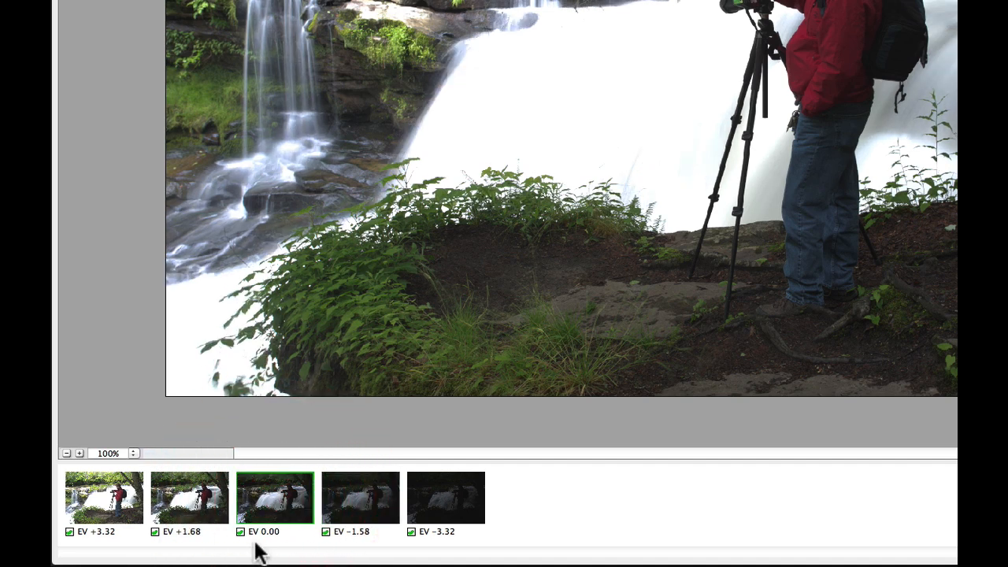
click(187, 495)
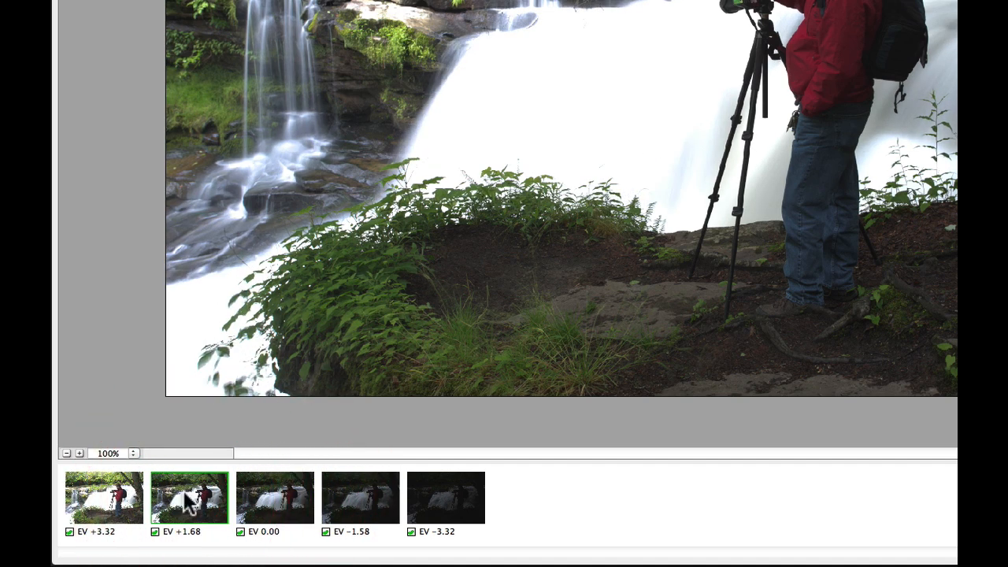
click(271, 493)
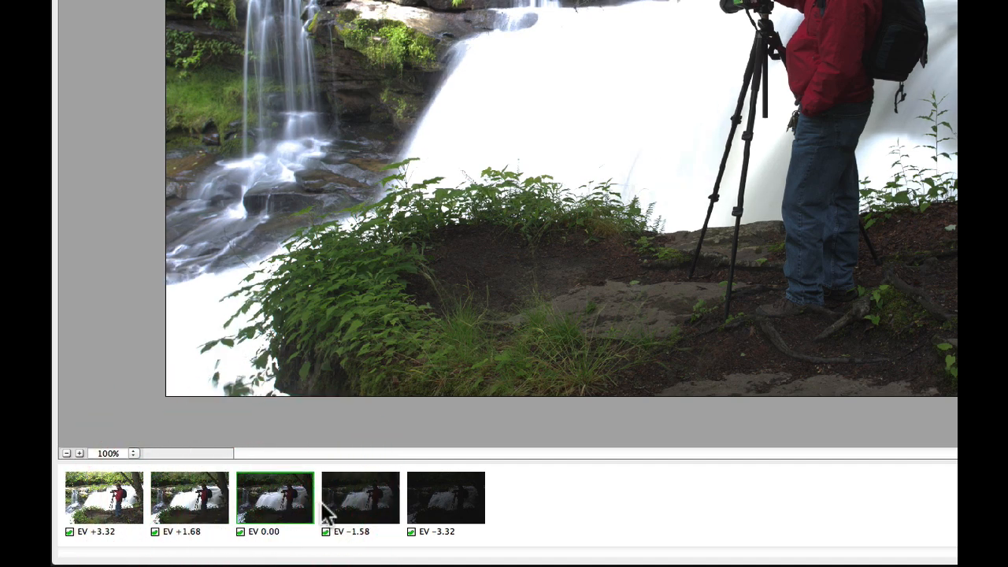
click(367, 508)
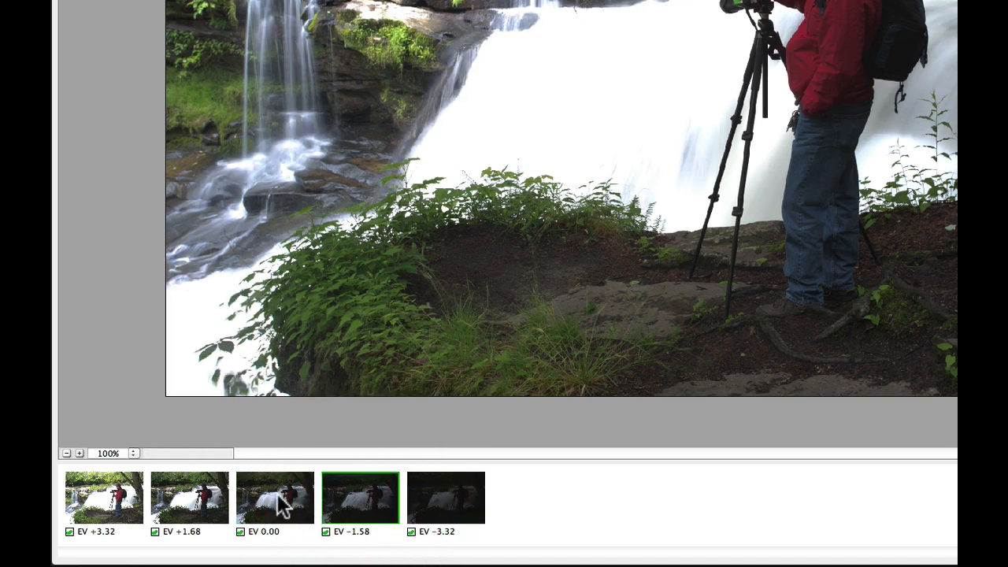
click(283, 506)
click(394, 512)
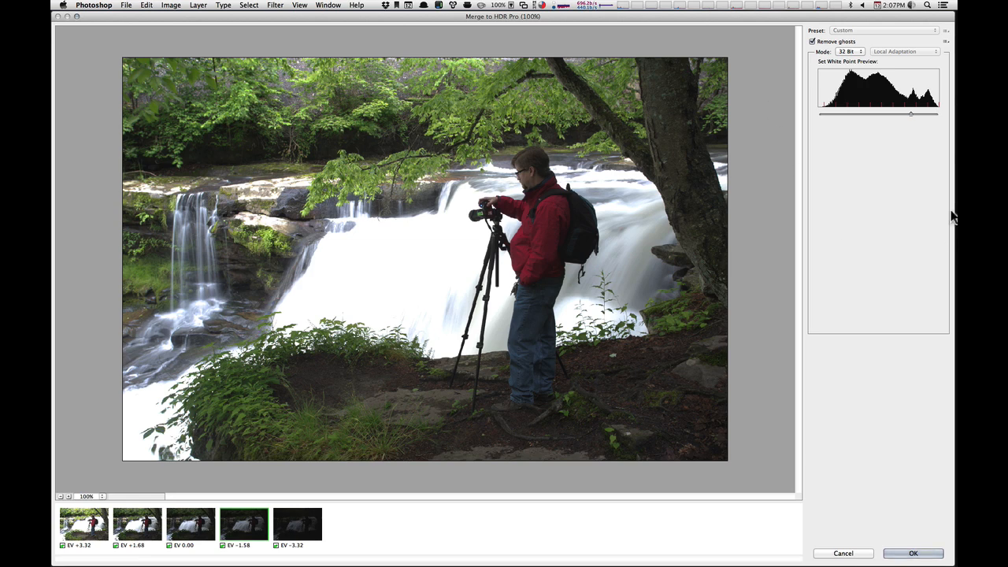
- Complete the 32-bit waterfall merge, save and close the resulting image, and switch back to Lightroom
click(898, 555)
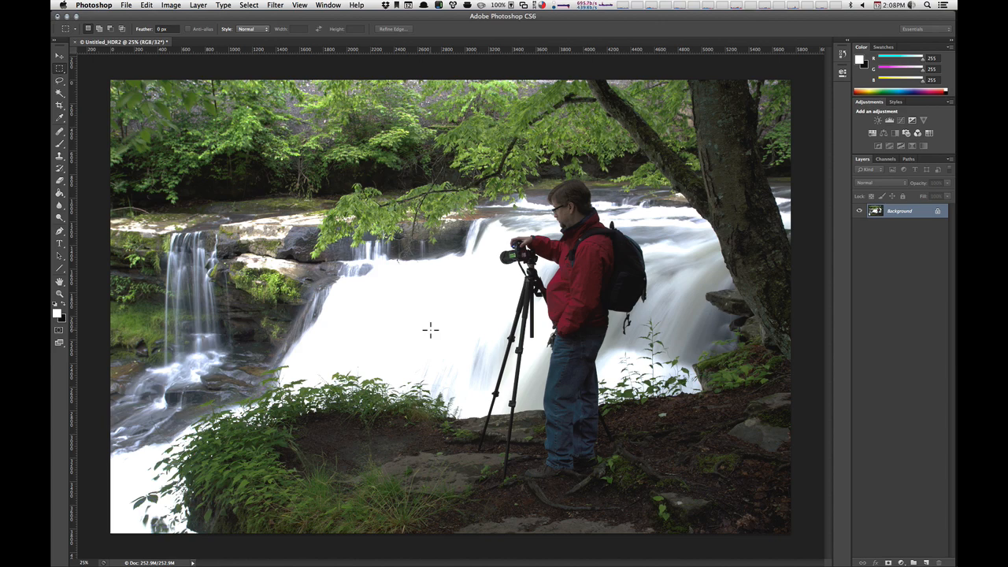
key(super+s)
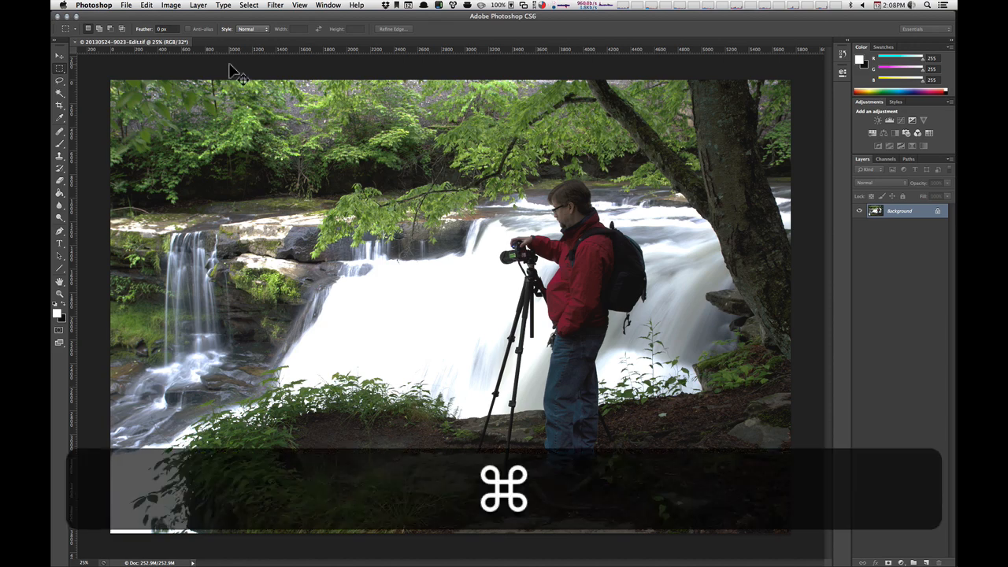
key(super+w)
key(super+Tab)
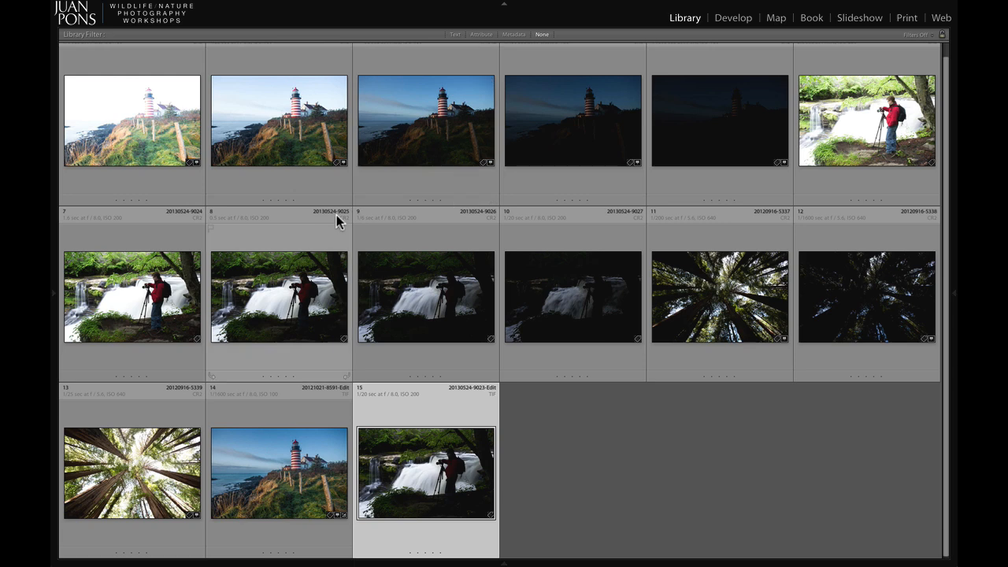
double_click(453, 459)
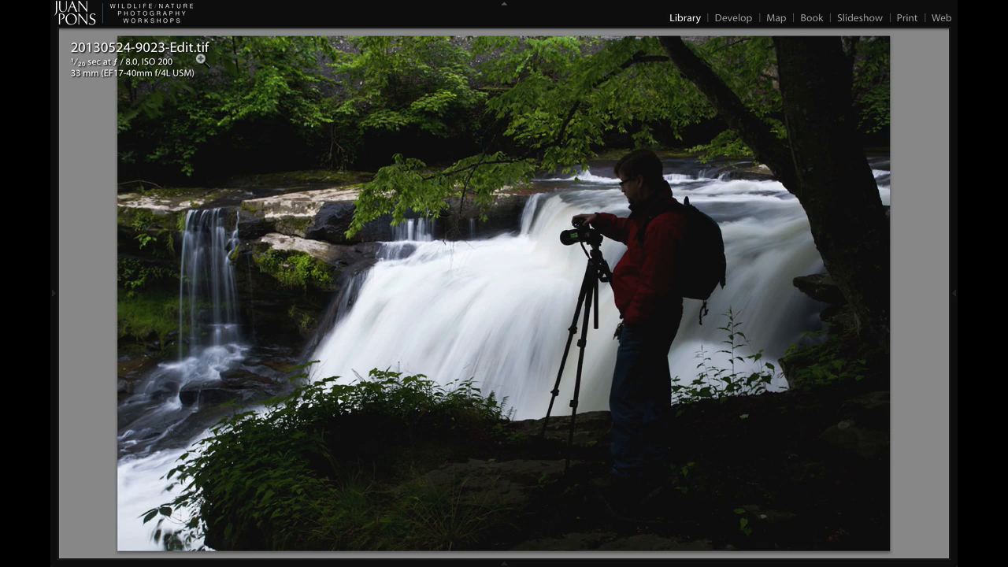
key(d)
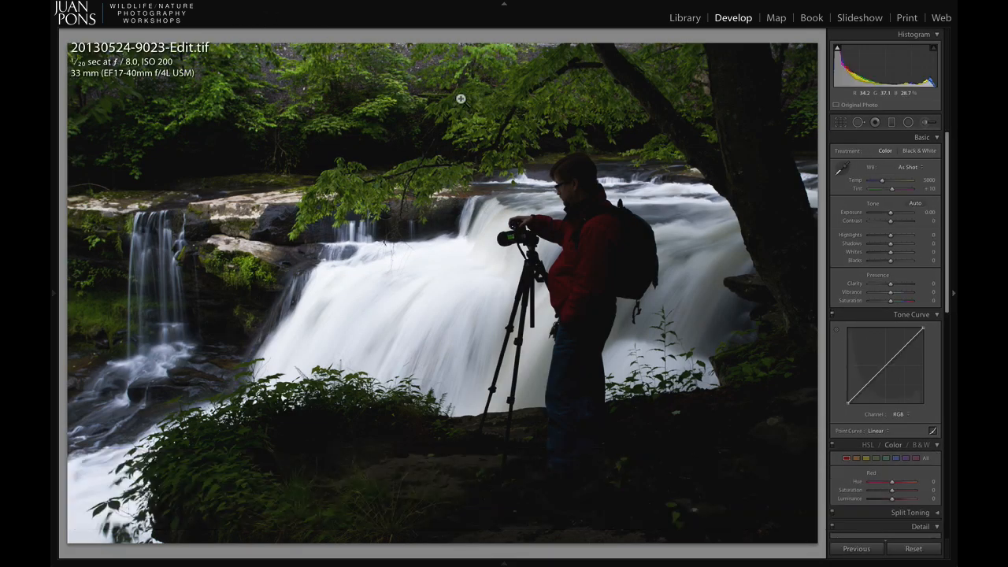
click(891, 213)
drag(891, 216, 908, 252)
click(892, 249)
drag(896, 218, 895, 219)
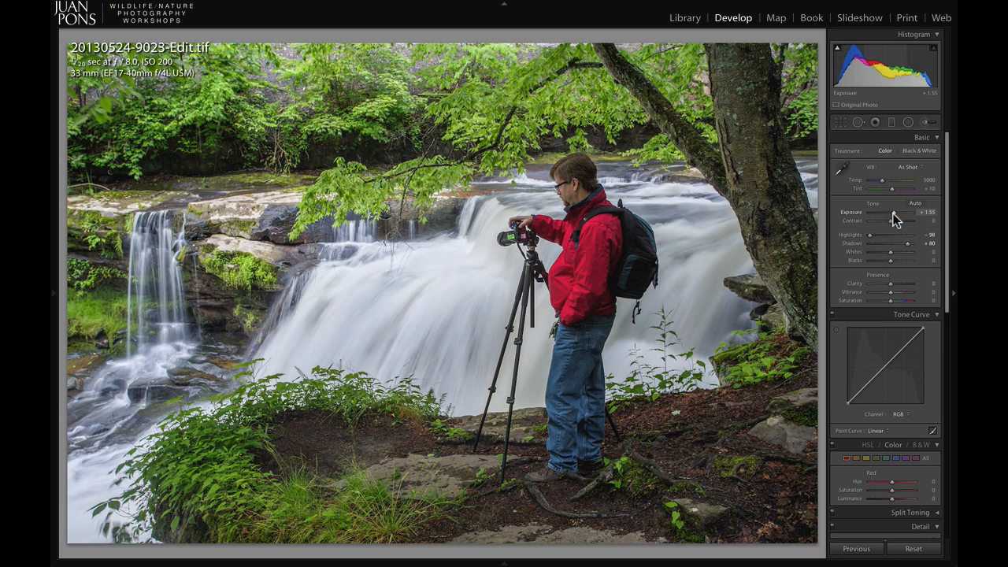
click(923, 212)
key(Down)
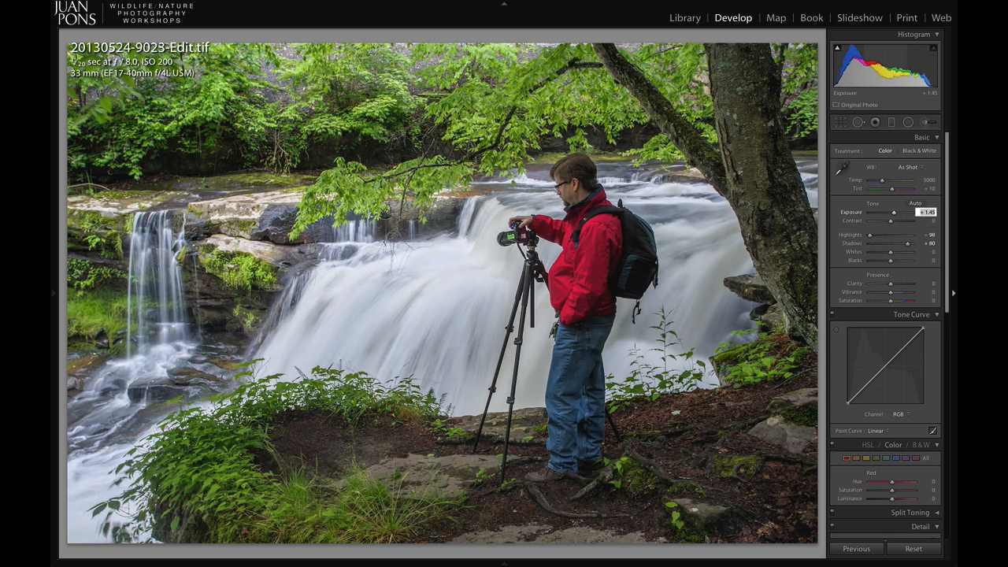
- Try an Exposure of +1.10 on the waterfall HDR
click(869, 236)
click(909, 243)
click(893, 213)
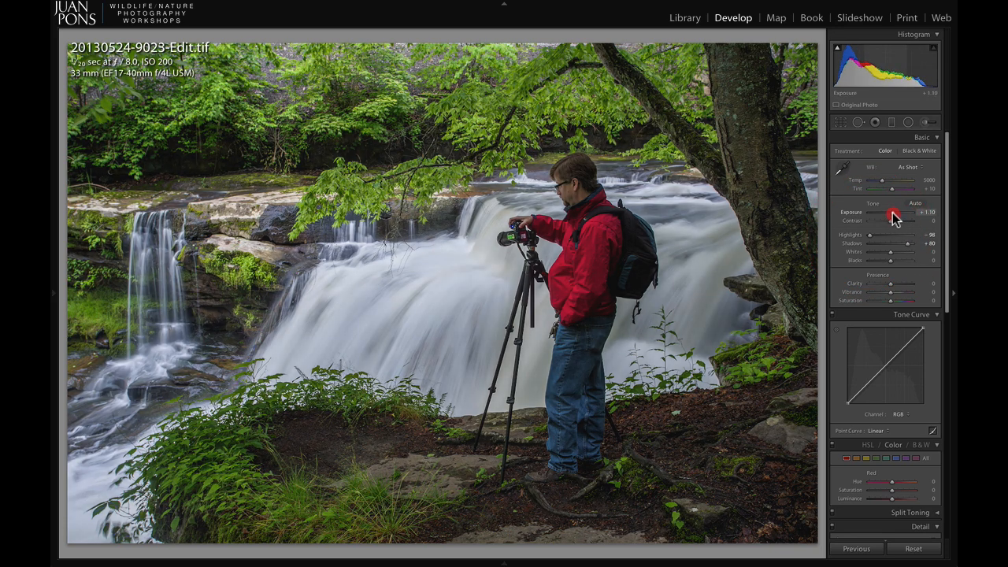
click(909, 244)
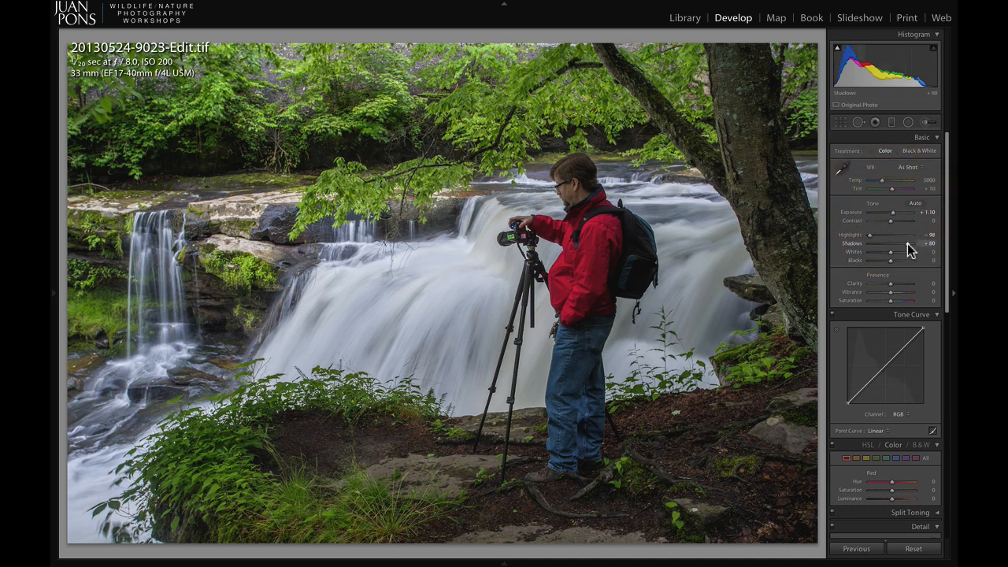
- Set the waterfall HDR's Shadows to +100, Exposure to +1.30 and Clarity to +38, and return to the grid
drag(908, 243, 894, 217)
click(930, 214)
key(Down)
key(Down)
key(Down)
key(Down)
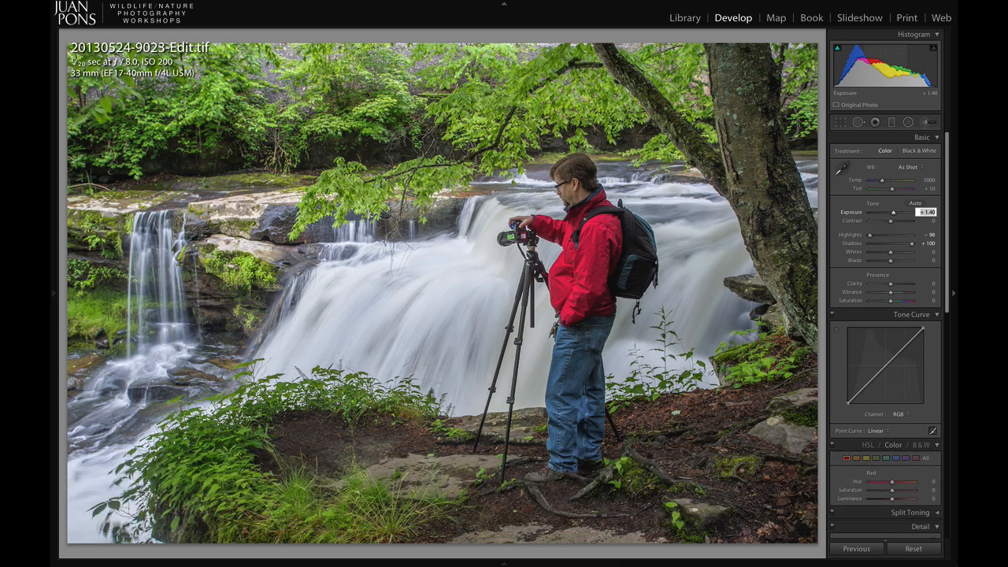
key(Down)
drag(890, 282, 900, 284)
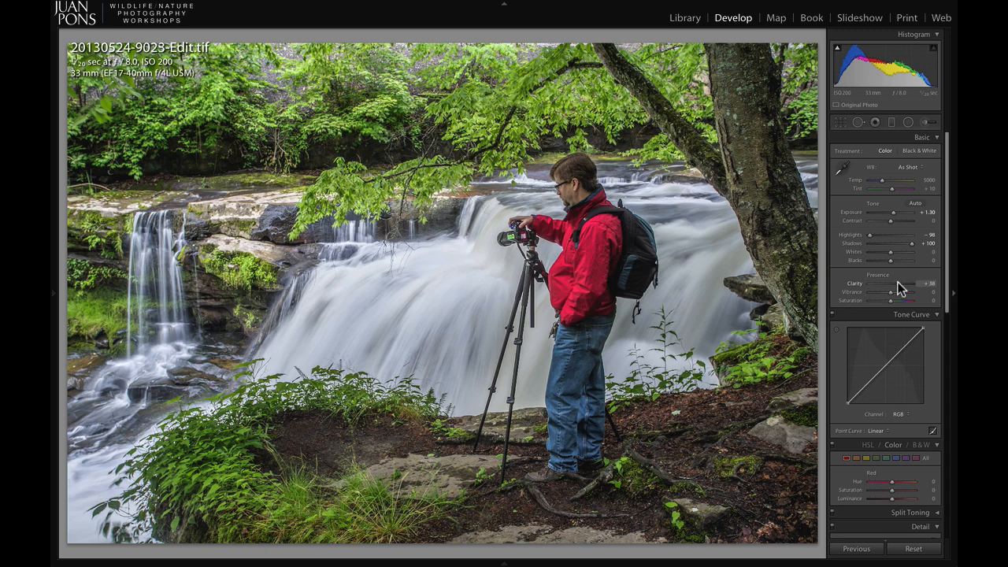
key(g)
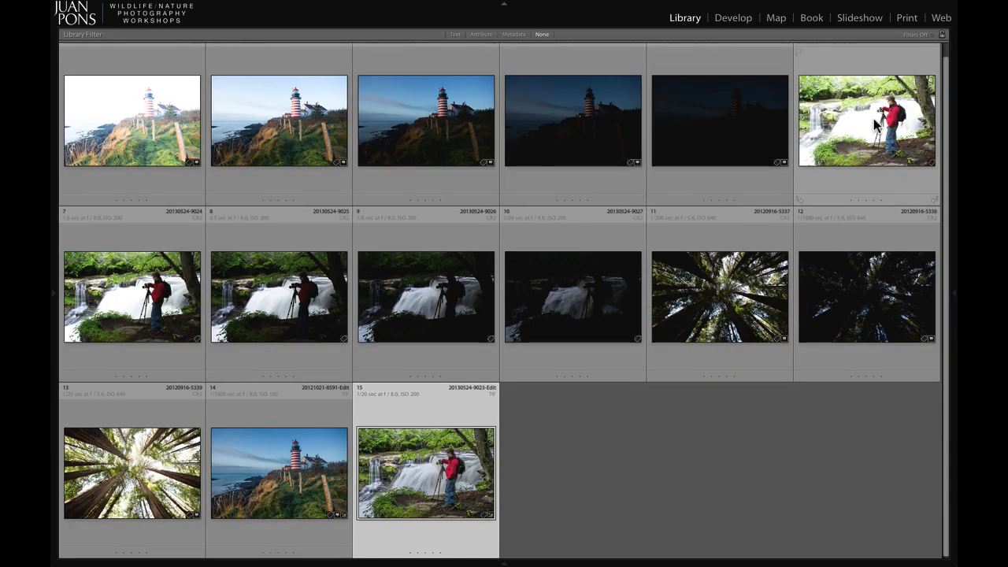
click(862, 129)
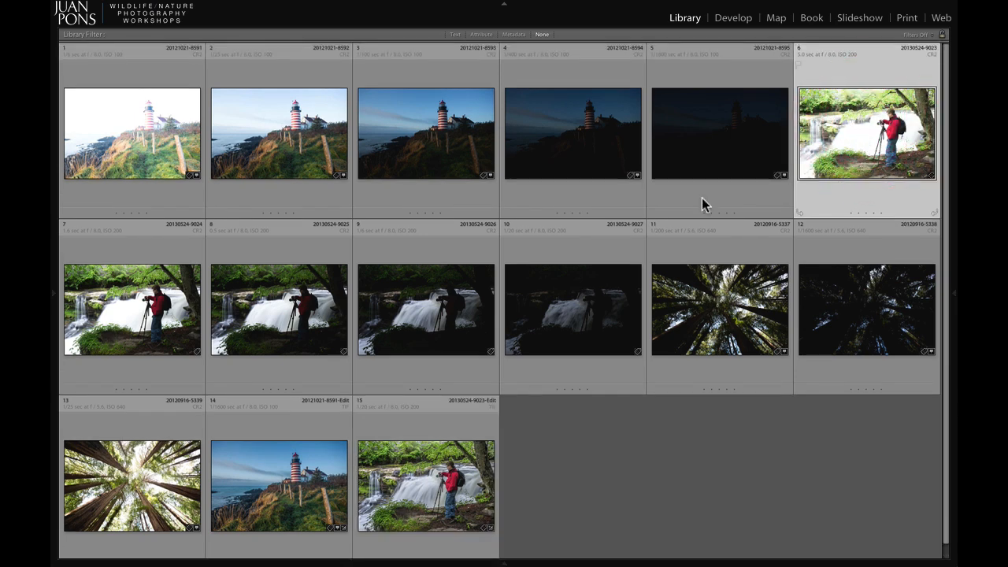
shift+click(573, 297)
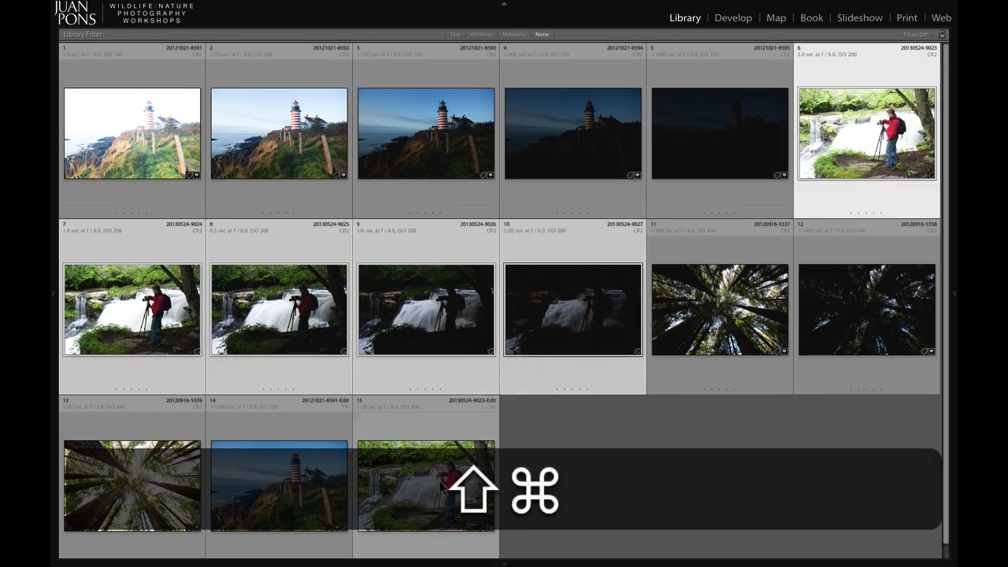
shift+super+click(442, 483)
key(n)
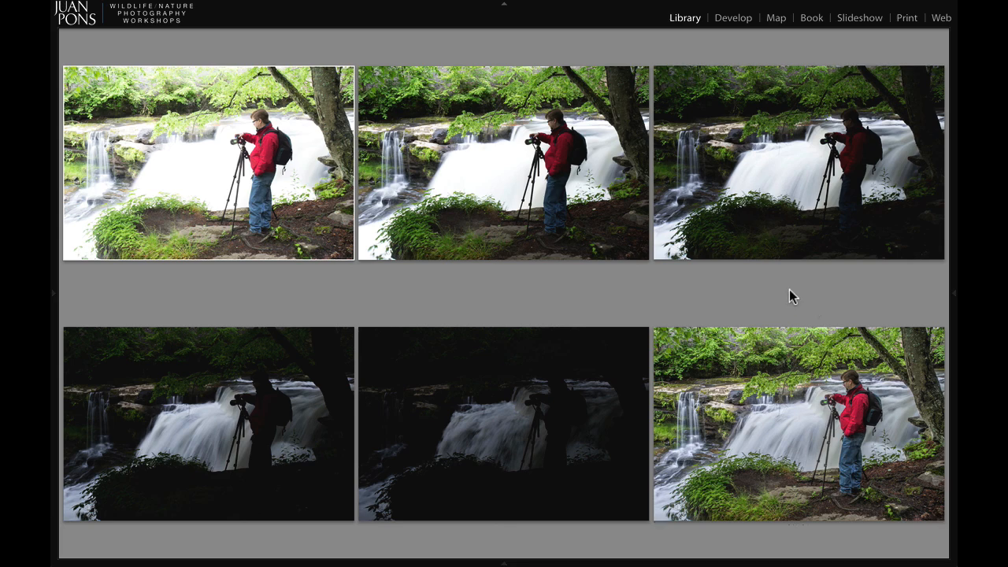
key(g)
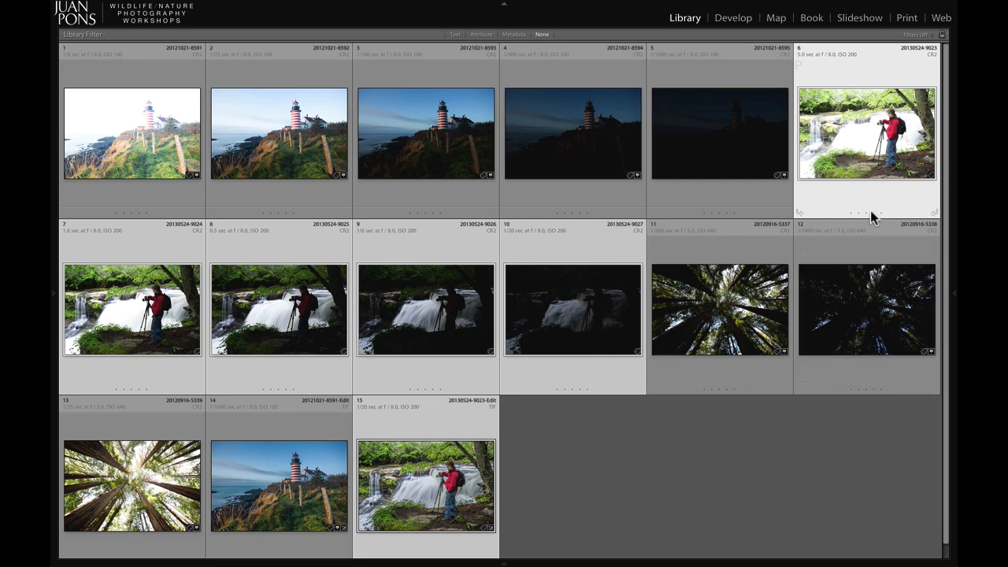
click(750, 282)
click(858, 292)
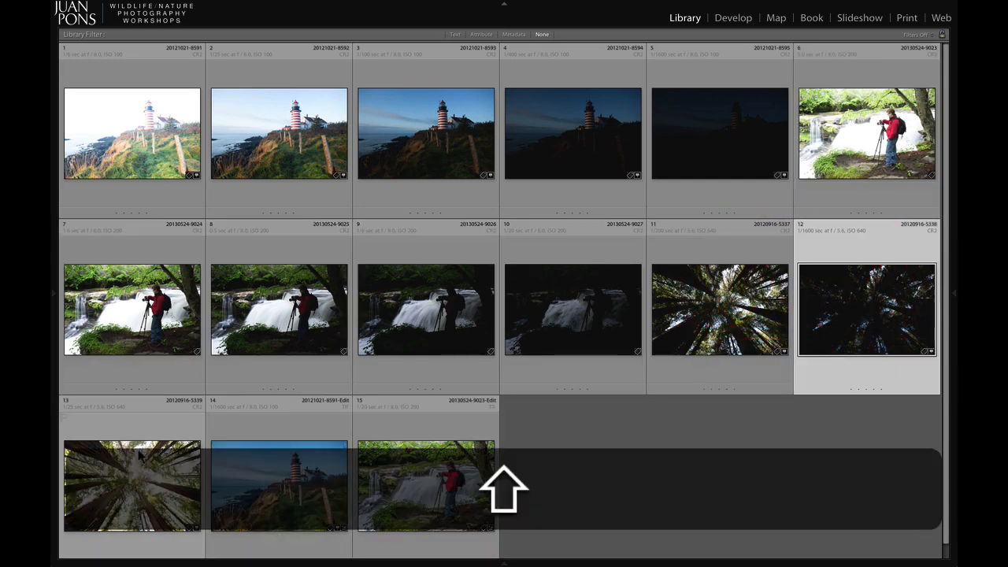
shift+click(139, 445)
key(shift+n)
key(n)
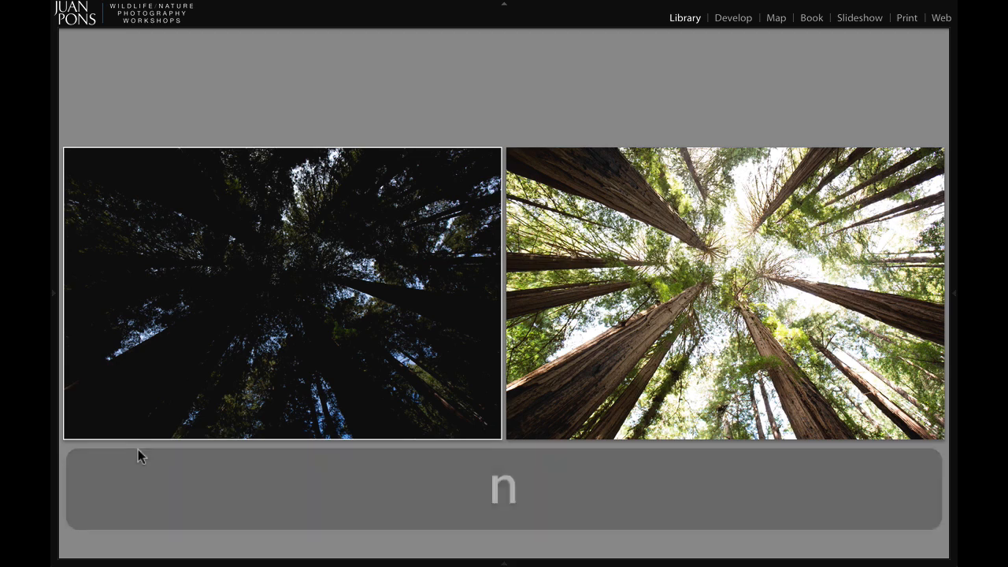
key(g)
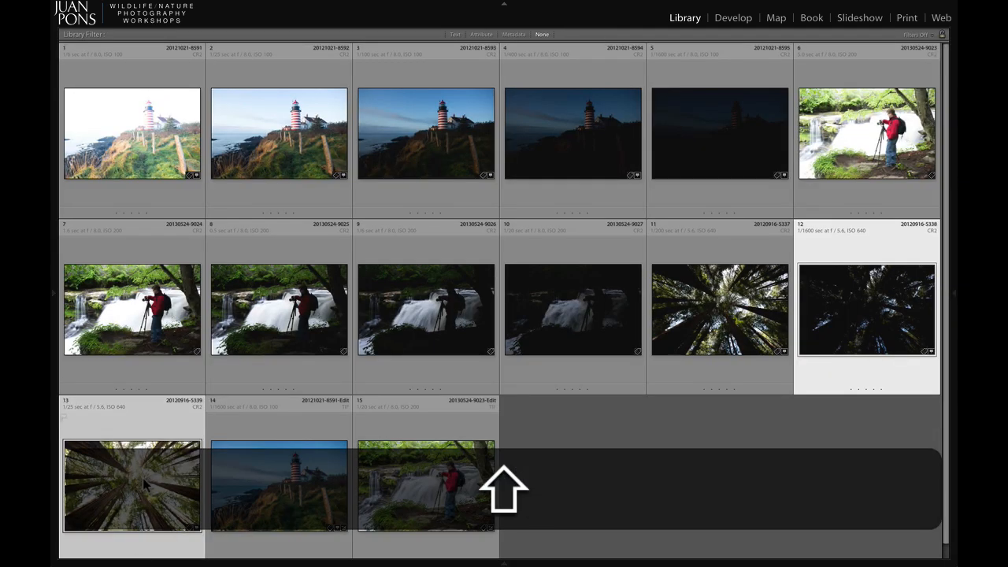
shift+super+click(724, 306)
key(n)
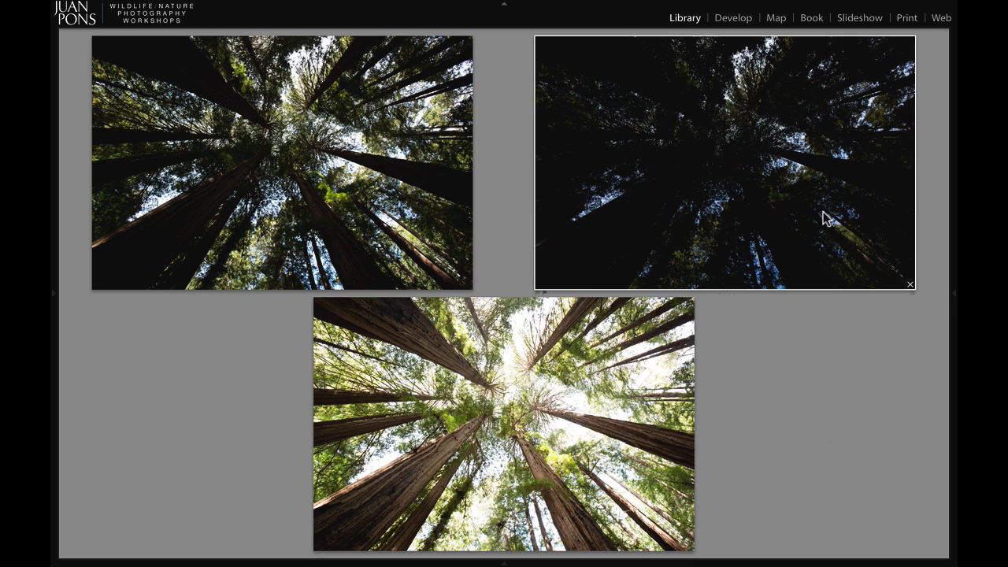
key(g)
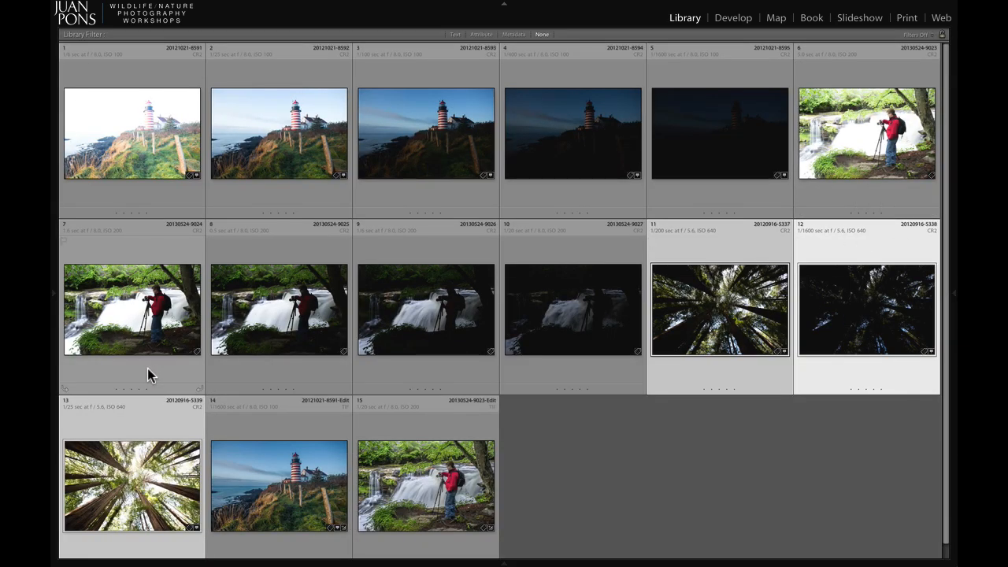
click(417, 482)
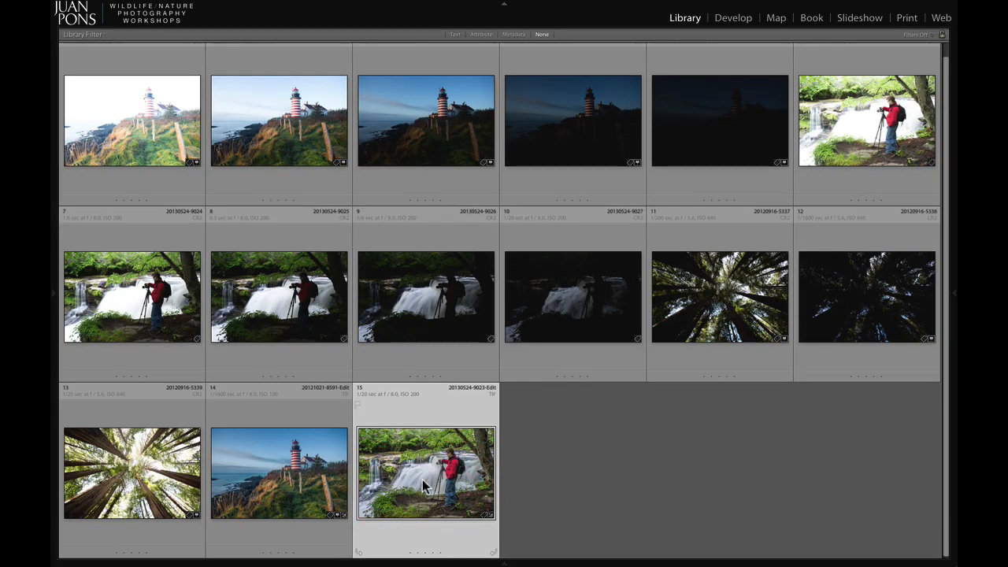